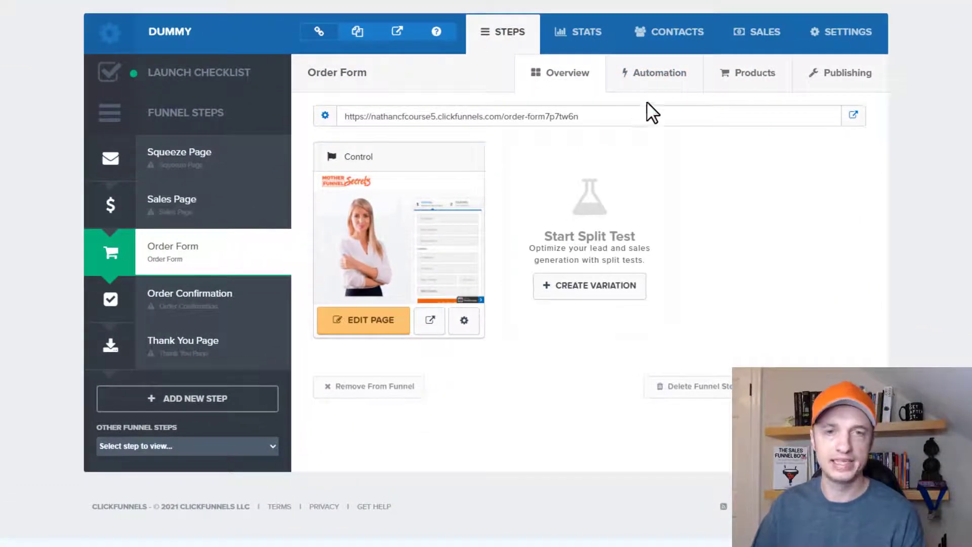
- Show the Order Form step's Automation tab and its trigger events
left_click(655, 84)
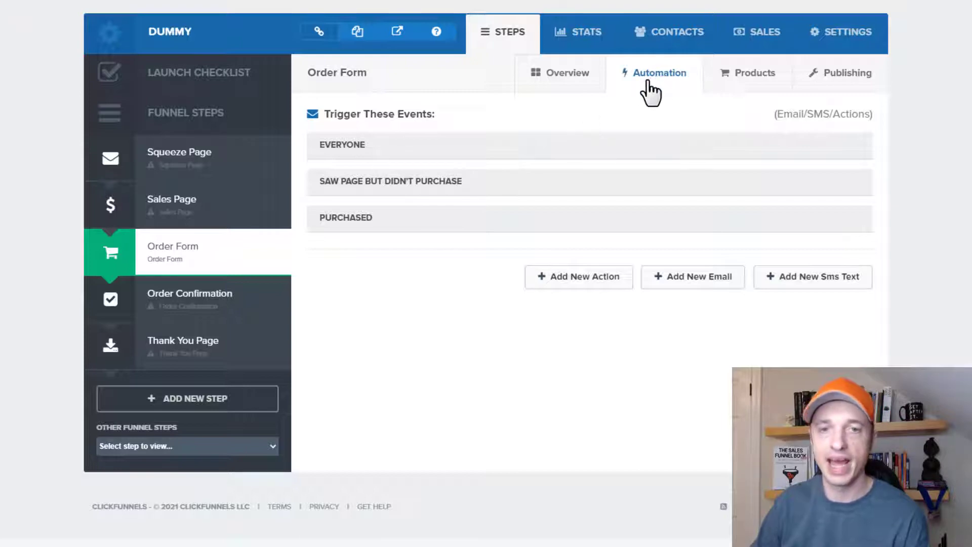
- Show the Order Form step's Products tab, listing the Test product on 6 payments of $10
left_click(745, 77)
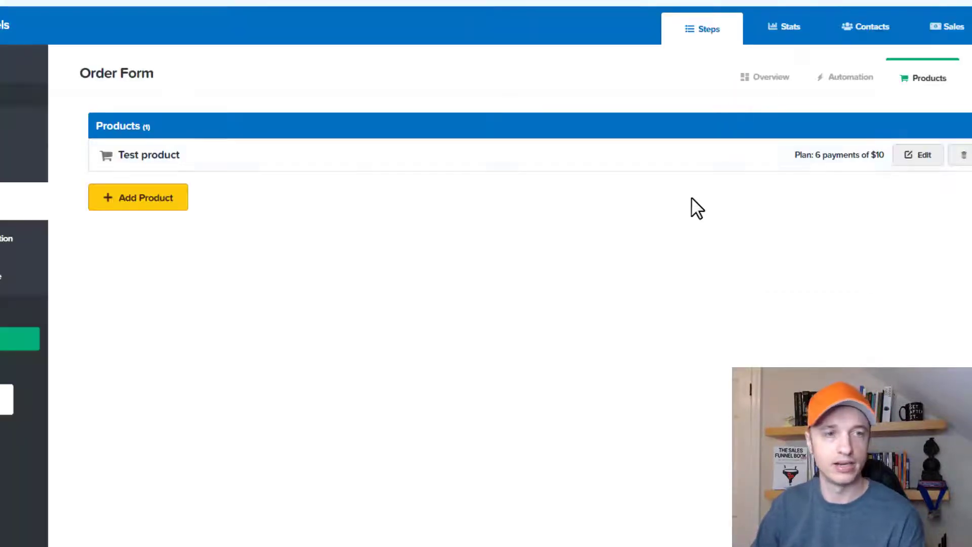
- Edit the Test product and switch its fulfillment email on, then back off
left_click(921, 155)
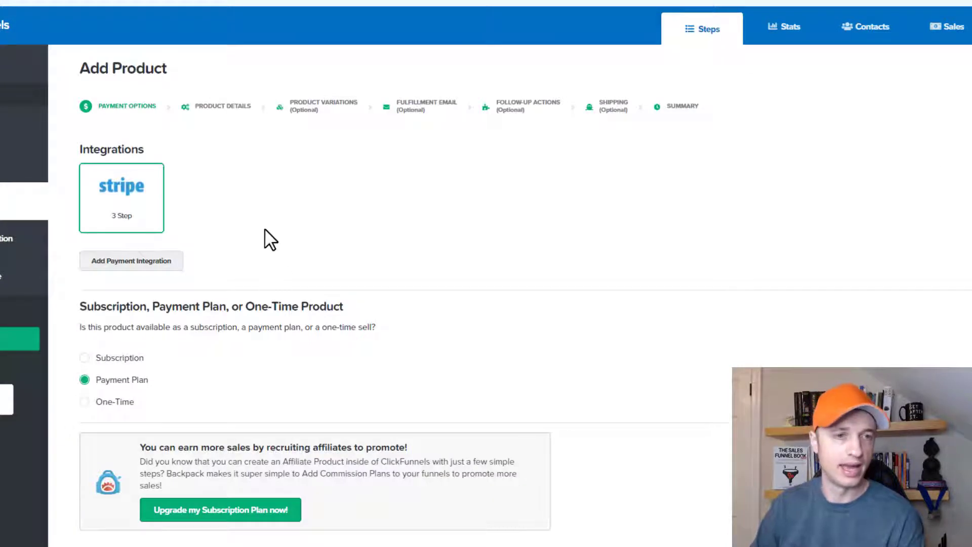
left_click(413, 106)
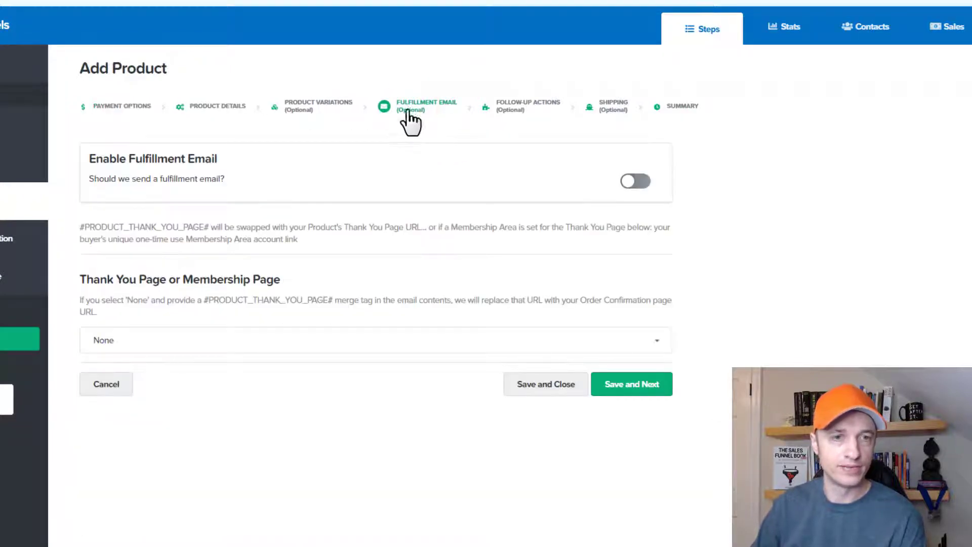
scroll(419, 149, "down", 1)
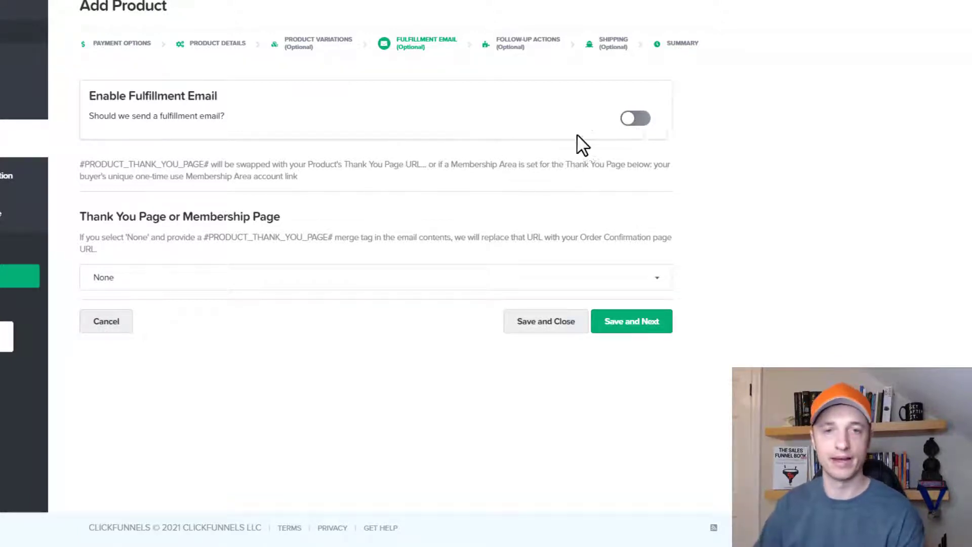
left_click(633, 122)
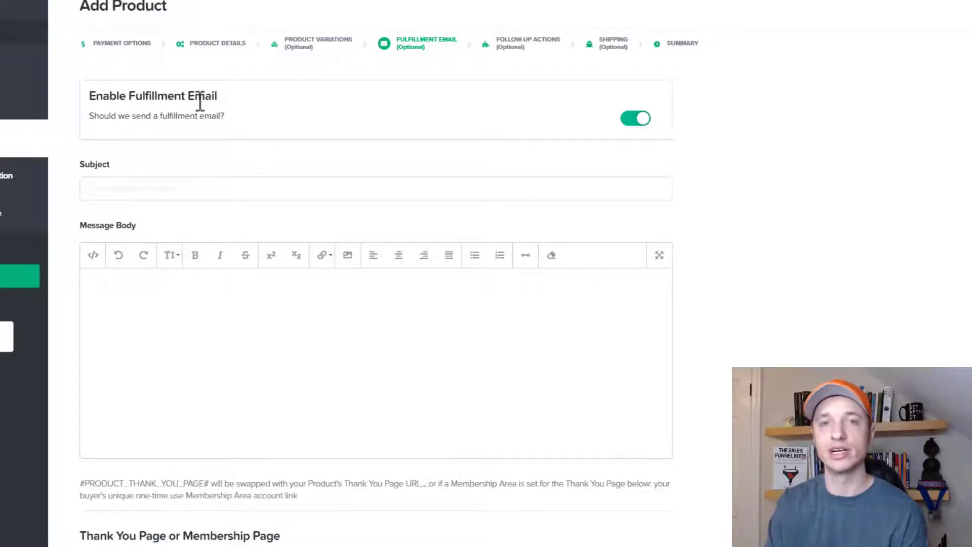
left_click(631, 120)
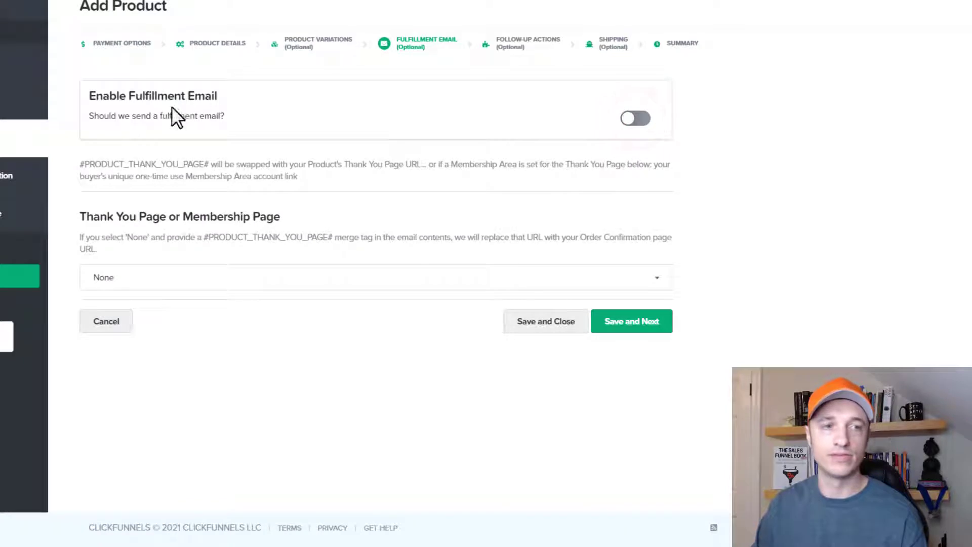
left_click(528, 43)
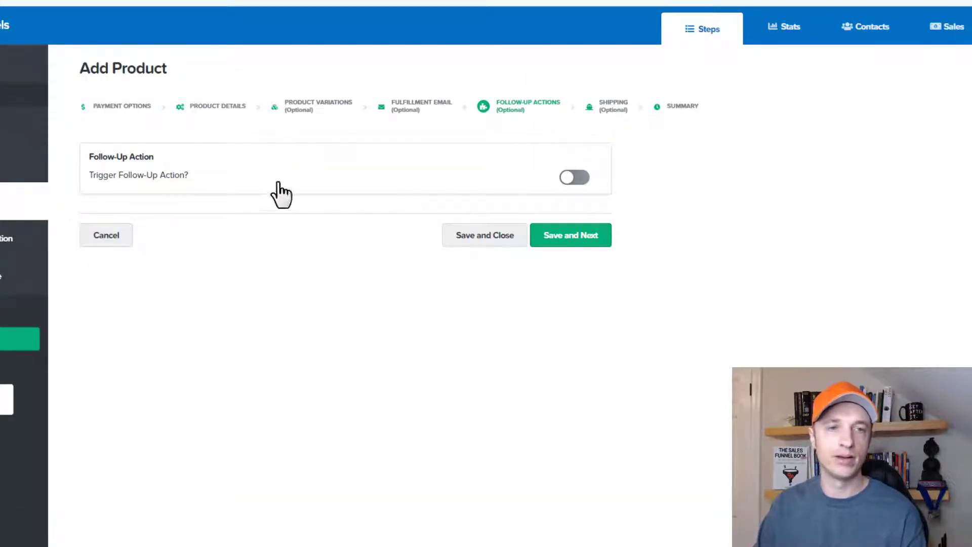
- Enable Trigger Follow-Up Action for the product and go to Integrations
left_click(577, 177)
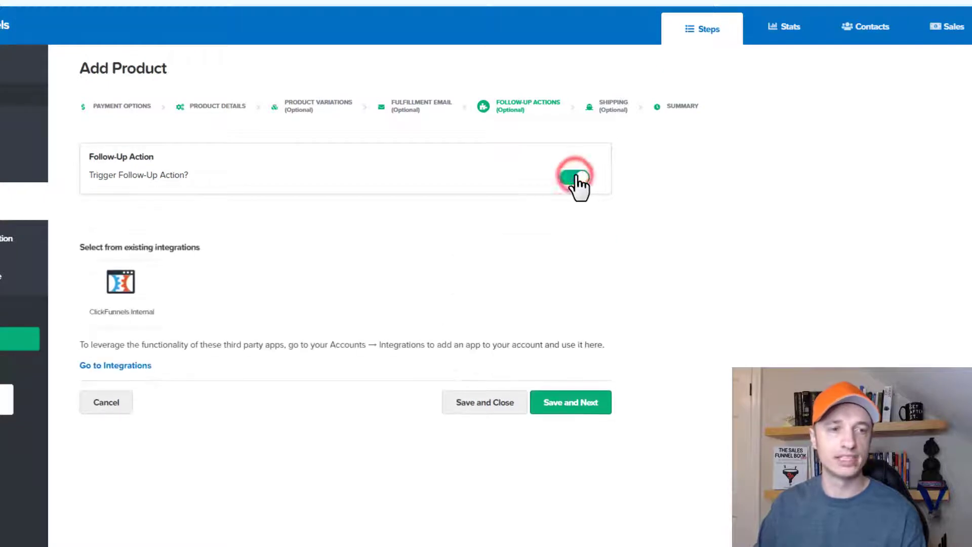
scroll(419, 243, "down", 1)
left_click(122, 303)
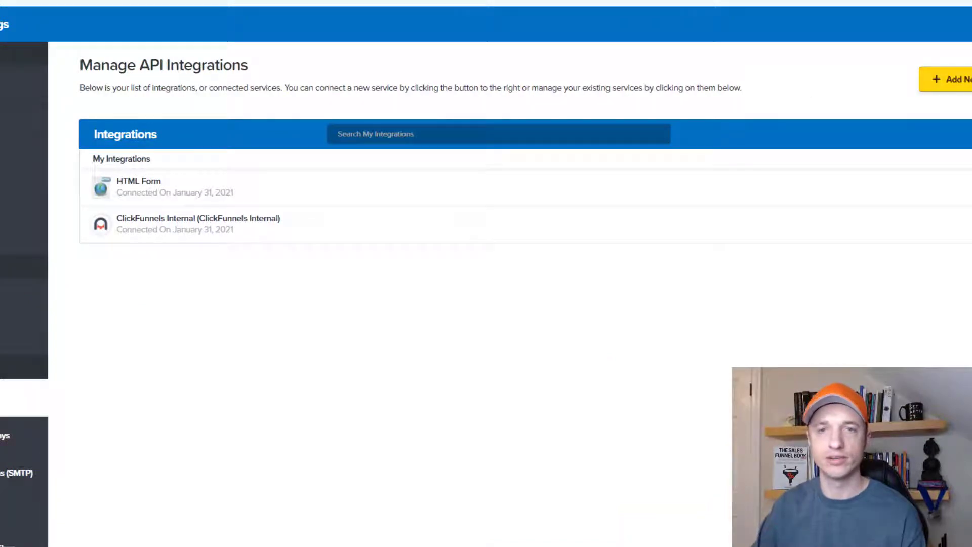
- Browse the Add New Integration grid of available third-party integrations
left_click(946, 79)
scroll(723, 201, "down", 2)
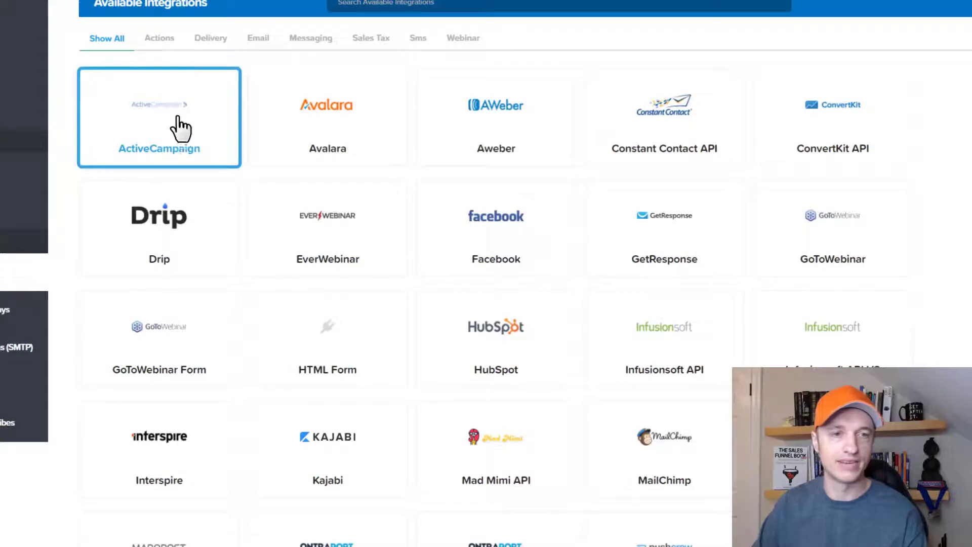
scroll(173, 238, "down", 1)
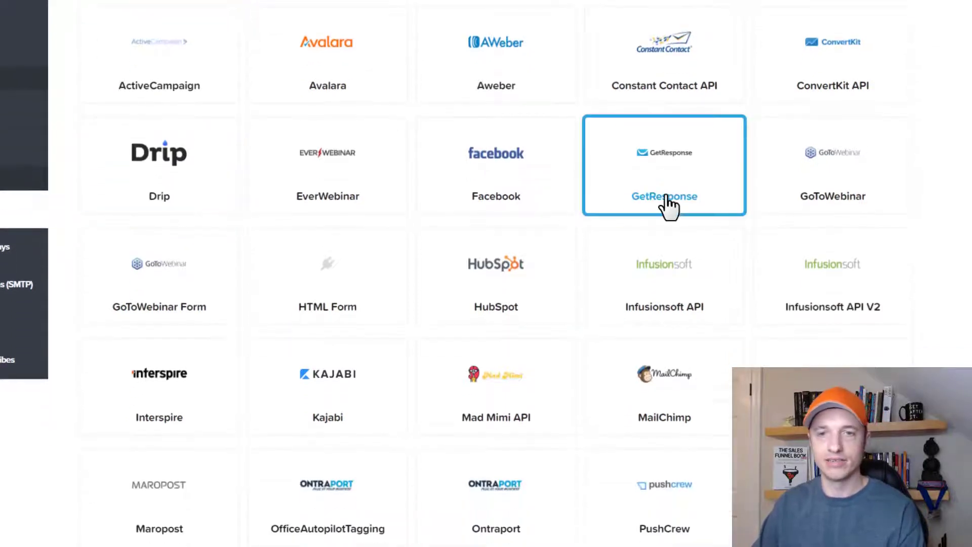
scroll(886, 297, "down", 1)
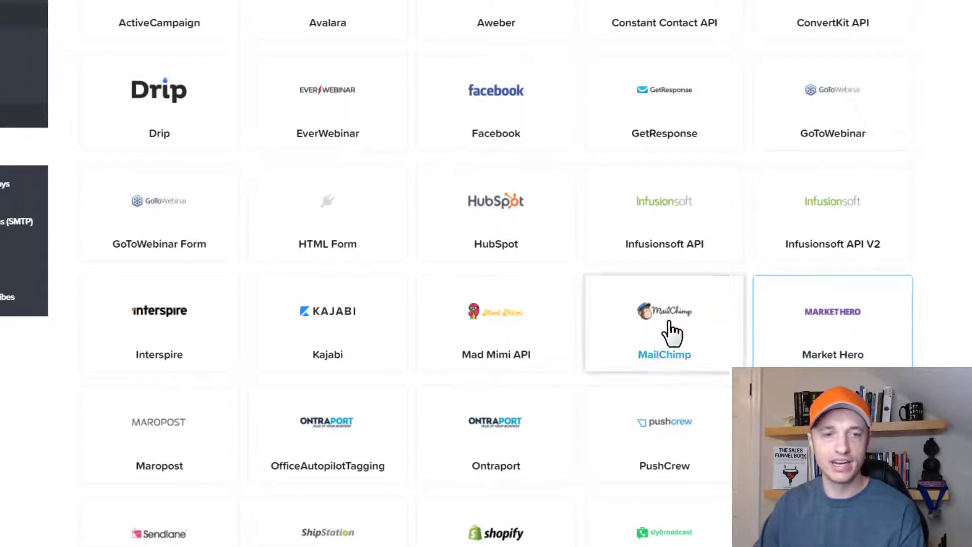
scroll(672, 333, "down", 1)
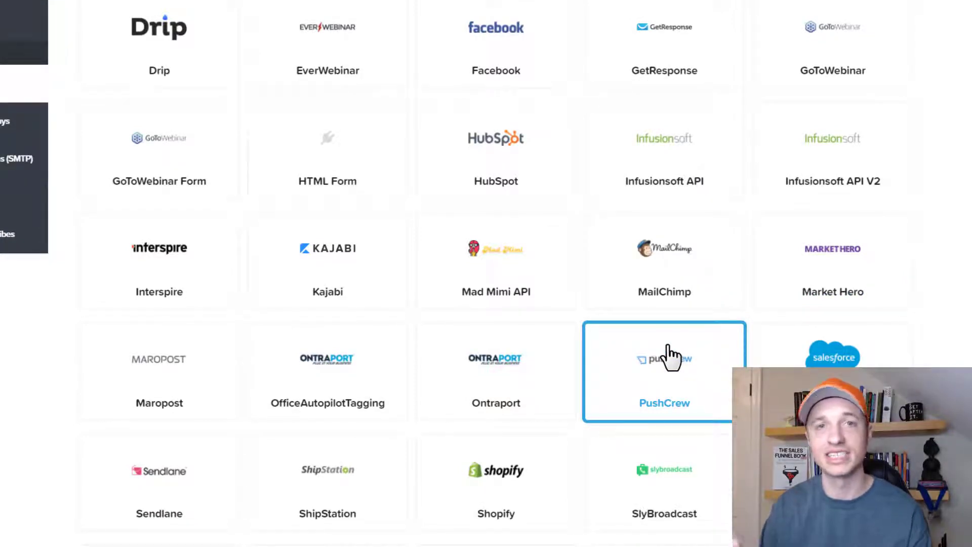
scroll(441, 227, "up", 3)
left_click(208, 155)
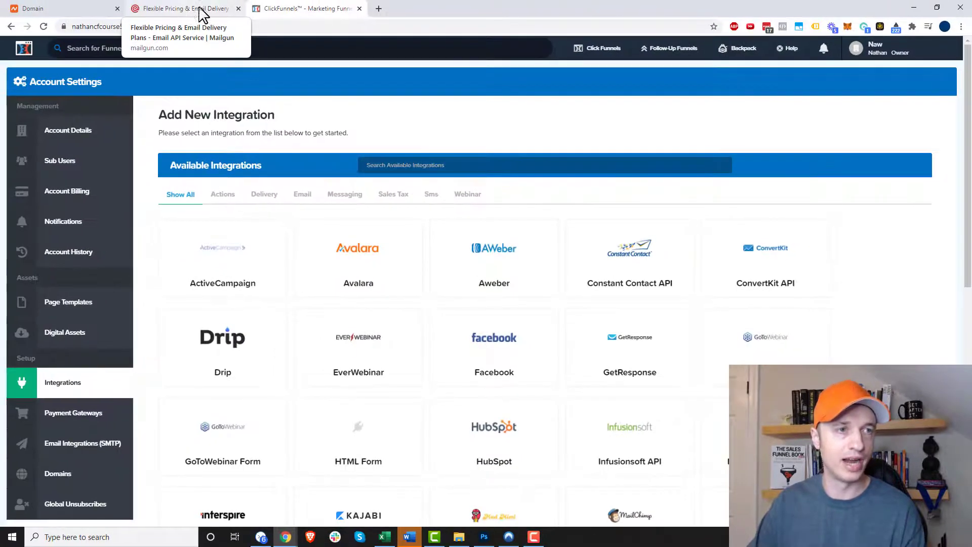
- Start a new Email Integrations (SMTP) setup of type Transactional & Marketing
mouse_move(881, 48)
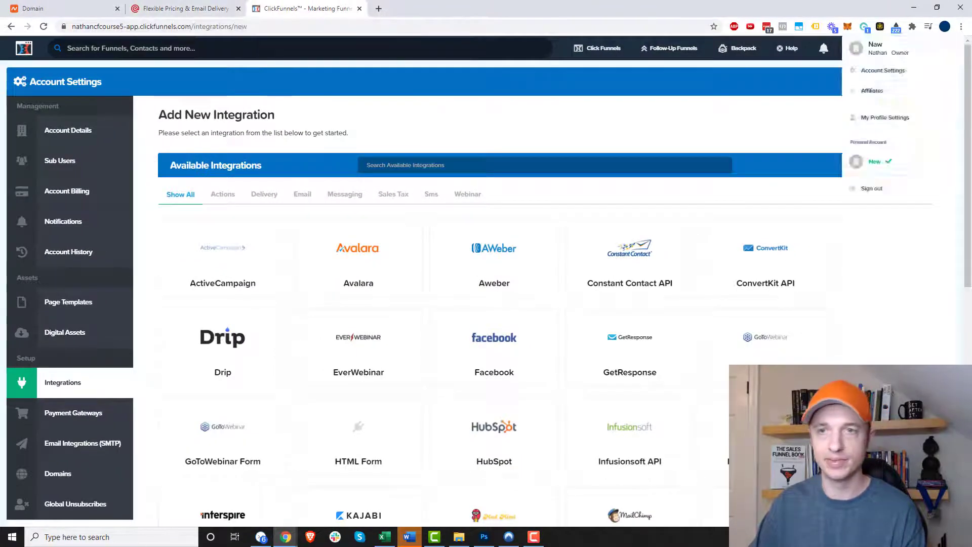
left_click(888, 70)
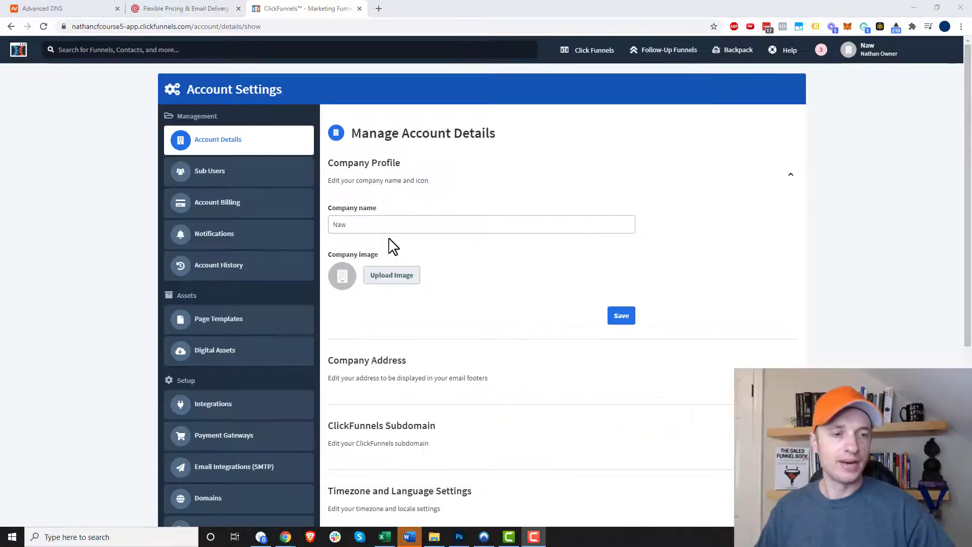
scroll(253, 304, "down", 2)
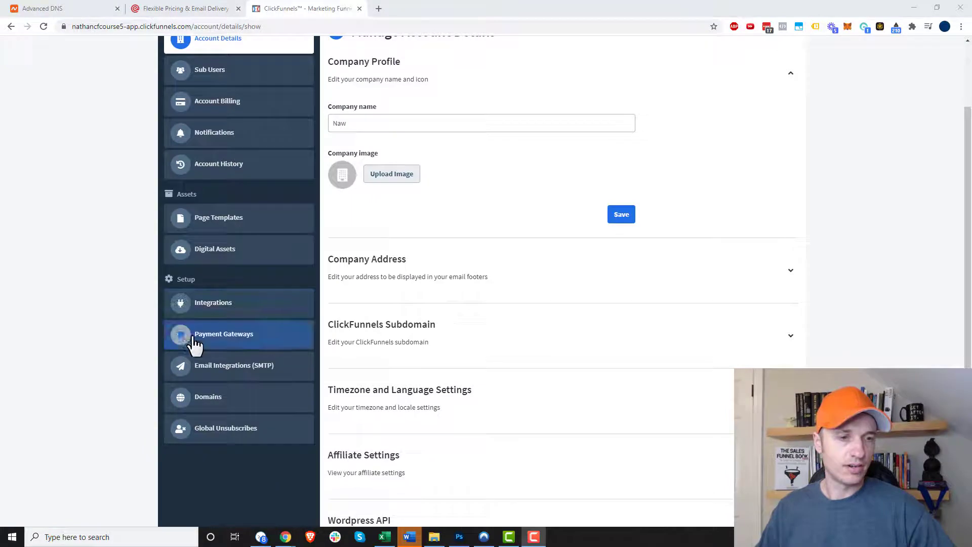
left_click(262, 379)
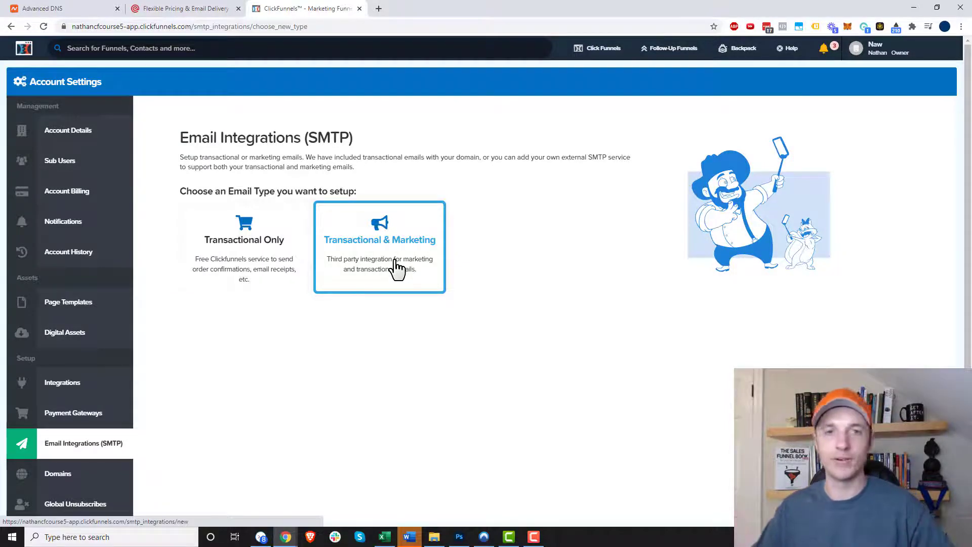
left_click(393, 263)
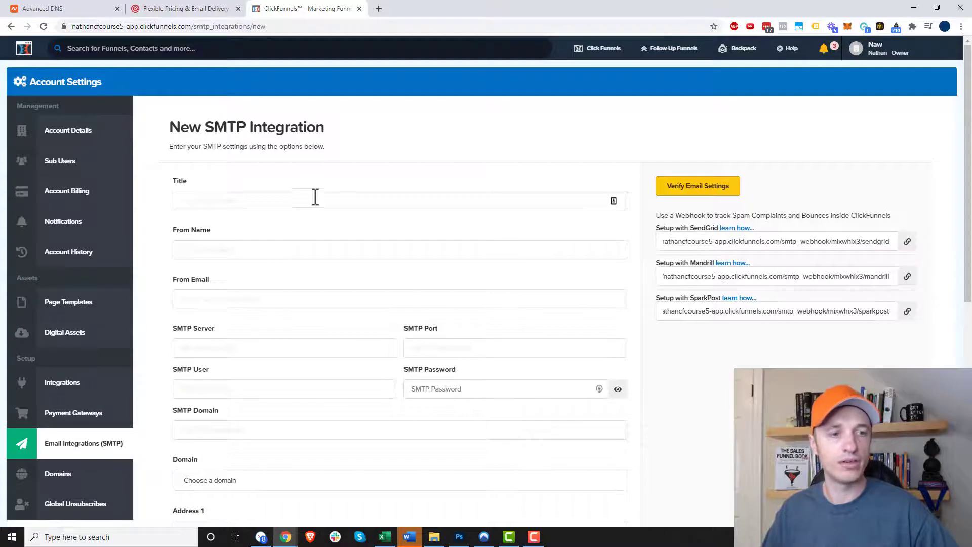
- Review the empty SMTP form, then switch to the Mailgun pricing page
scroll(315, 201, "down", 2)
scroll(315, 202, "down", 6)
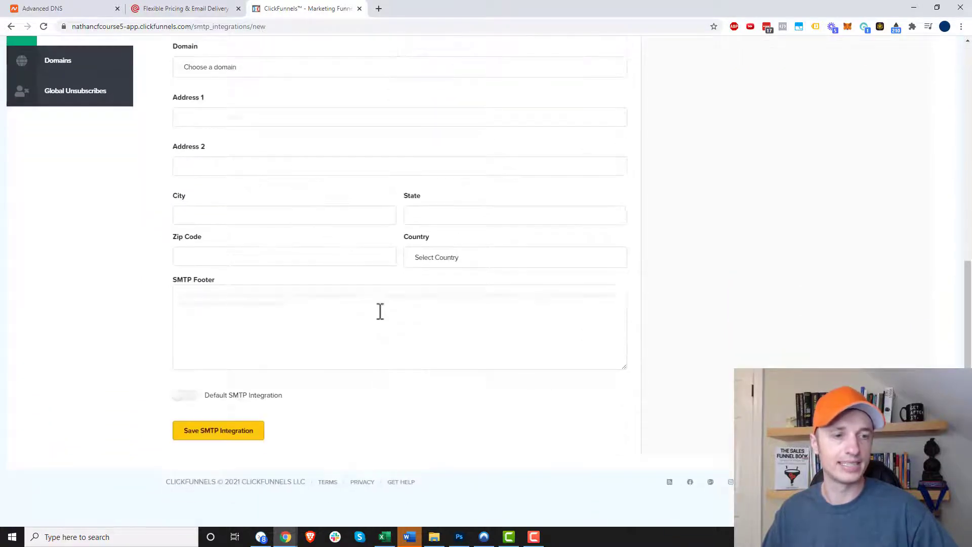
scroll(379, 310, "up", 10)
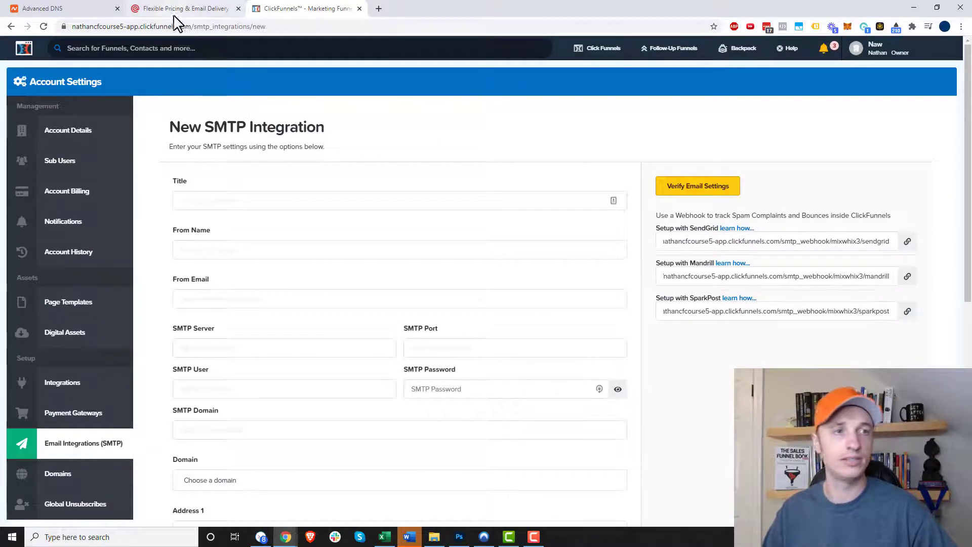
left_click(191, 10)
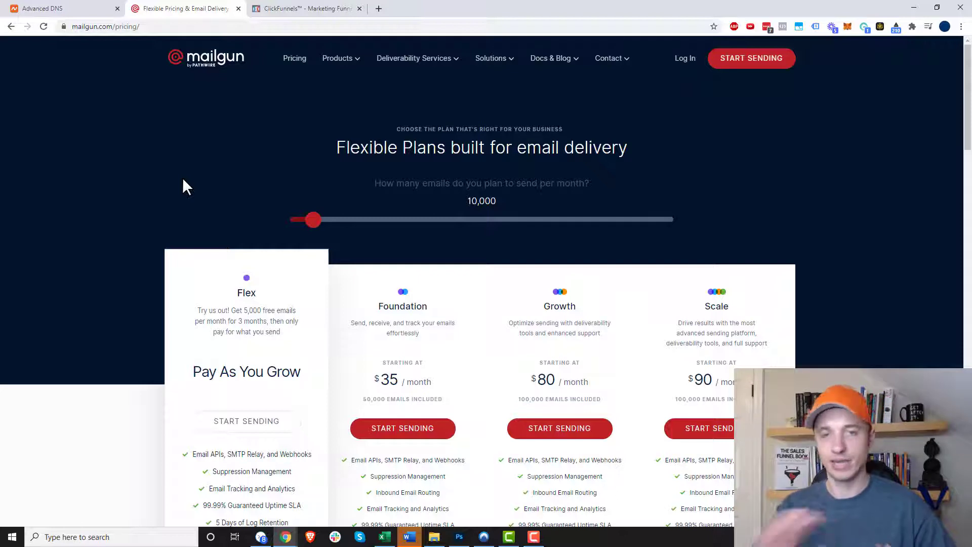
left_click_drag(243, 309, 290, 329)
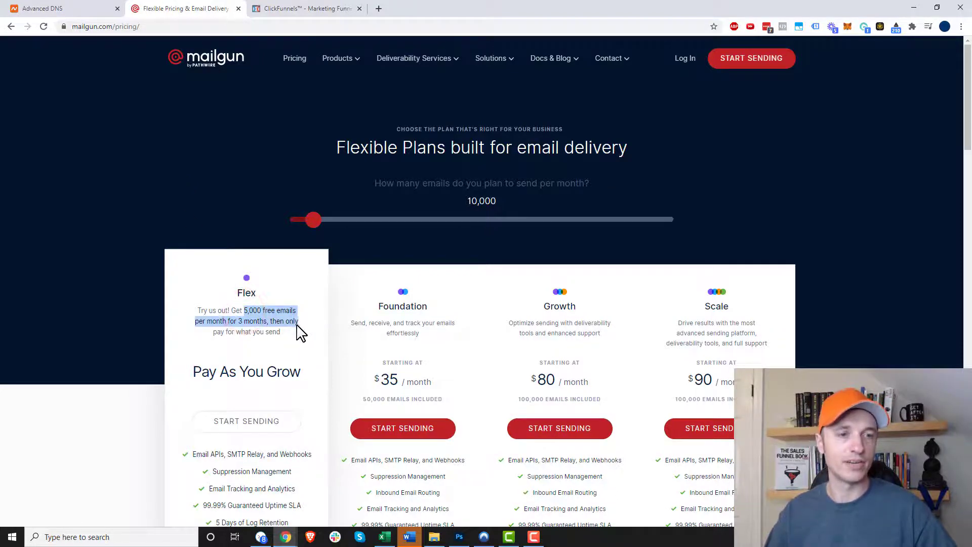
left_click(281, 334)
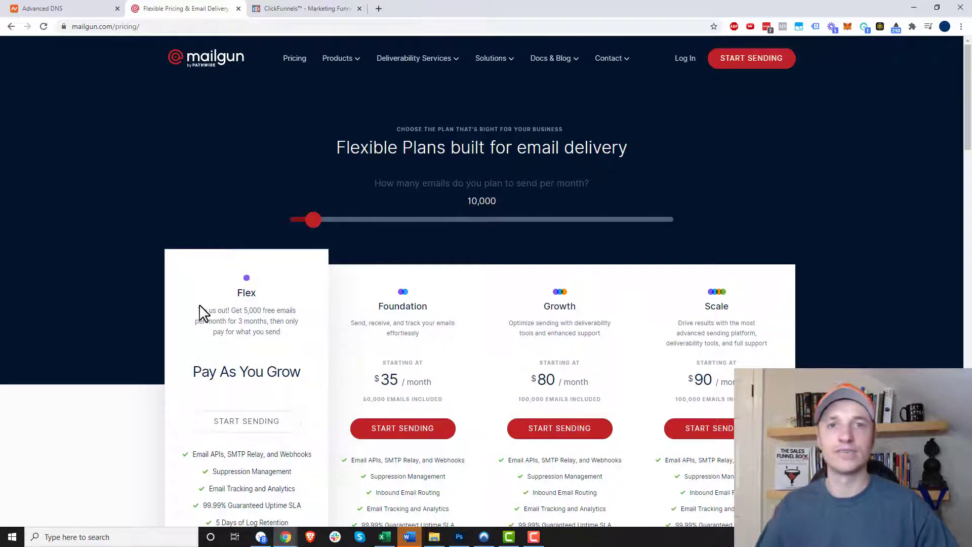
scroll(217, 347, "down", 1)
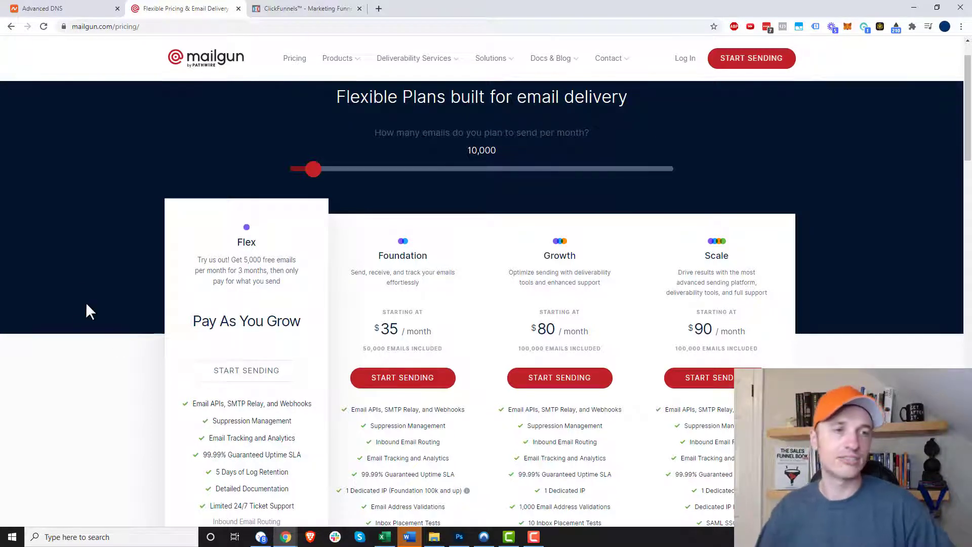
scroll(96, 302, "down", 5)
scroll(152, 258, "up", 2)
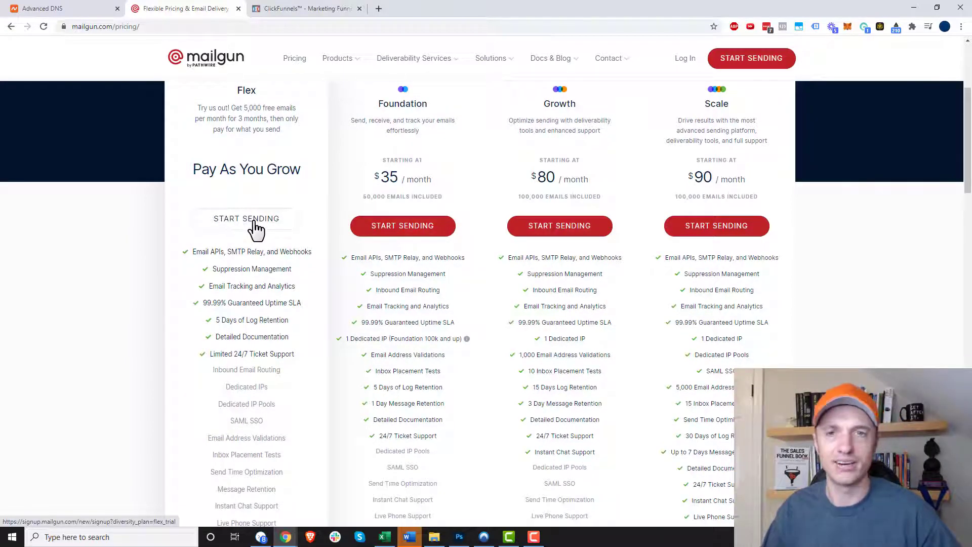
left_click(219, 226)
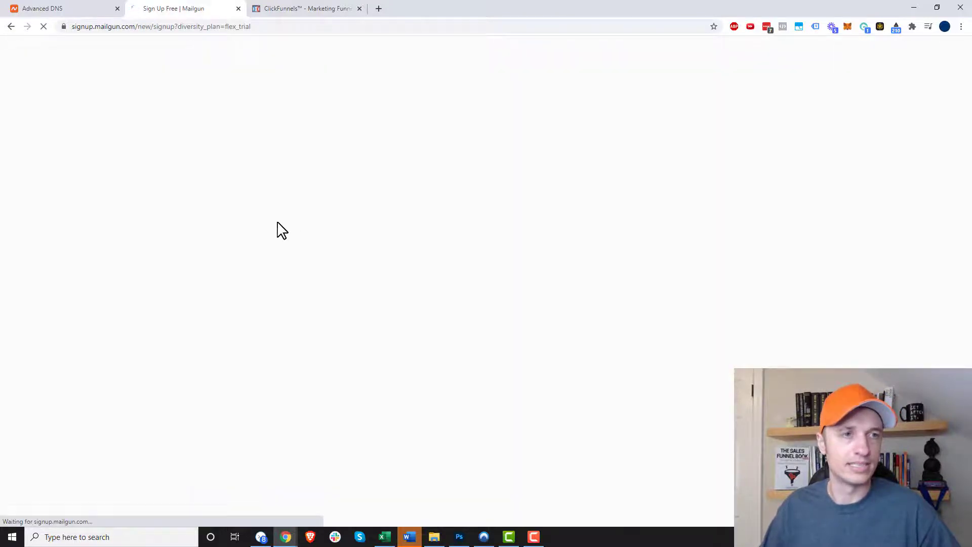
- Create the Mailgun account on the free Flex Trial plan
scroll(343, 139, "down", 2)
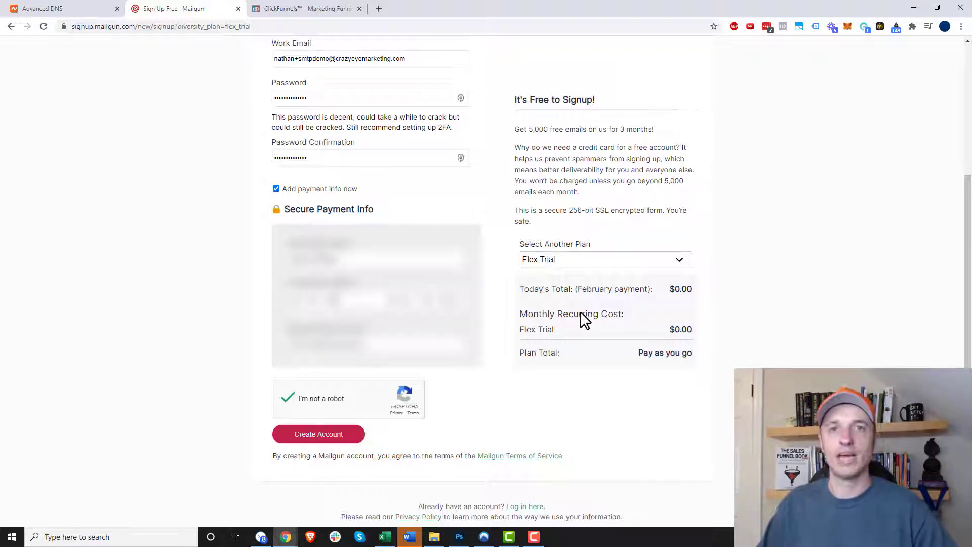
left_click(573, 259)
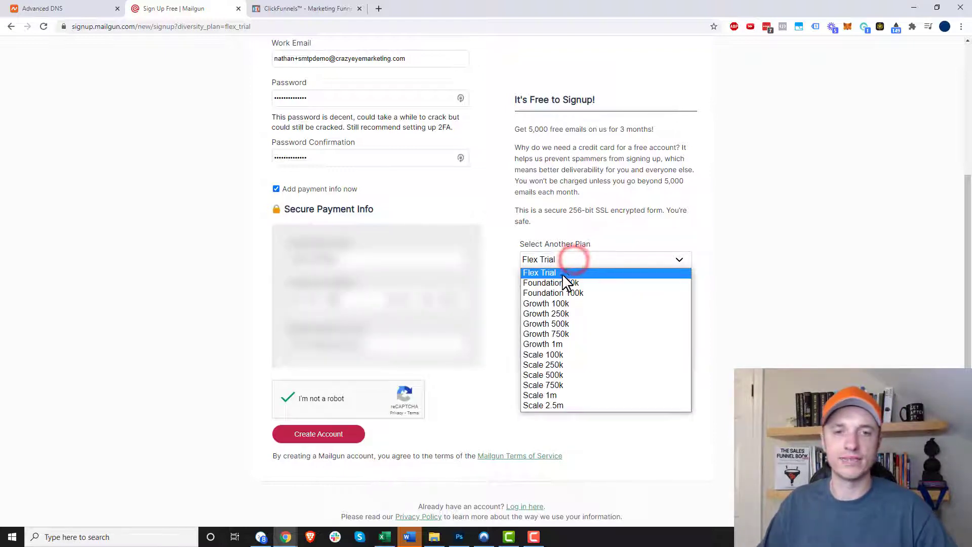
left_click(564, 273)
left_click(559, 259)
left_click(560, 273)
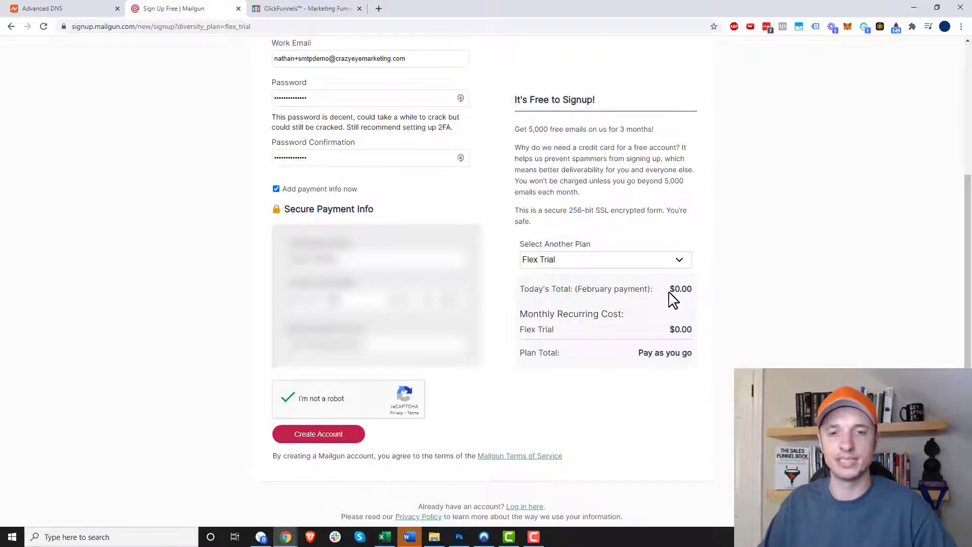
left_click(339, 436)
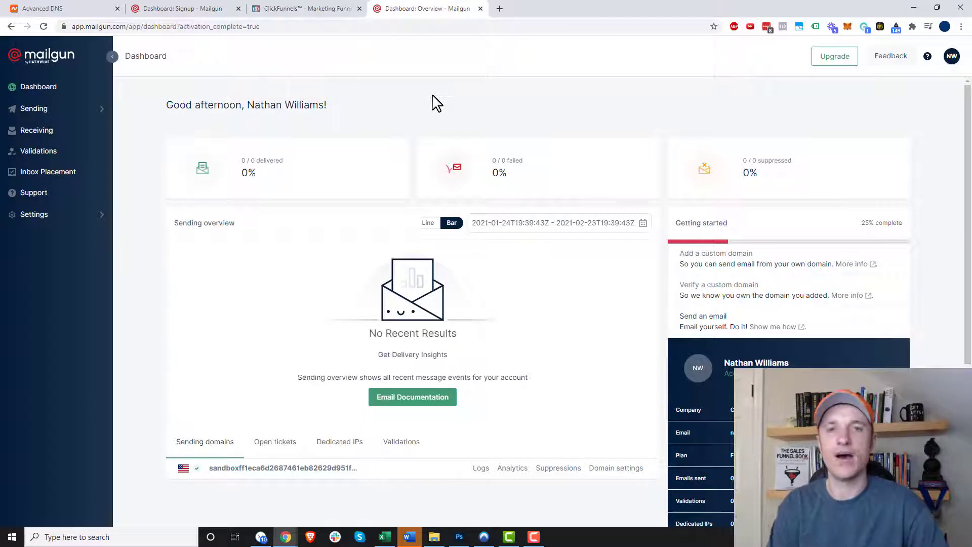
left_click(62, 110)
- Add the sending domain emails.cfcoursev4.com in Mailgun's US region
left_click(46, 151)
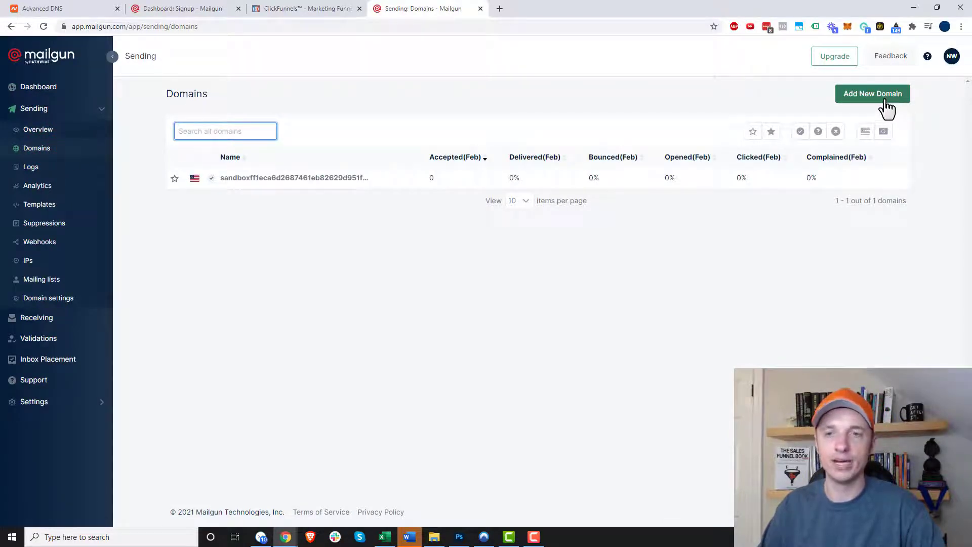
left_click(885, 101)
left_click(329, 150)
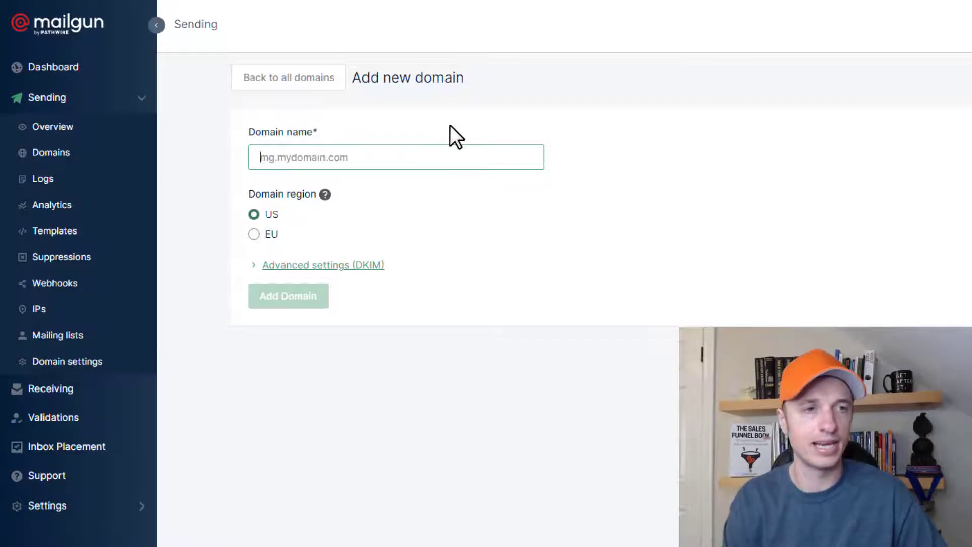
type("emails.")
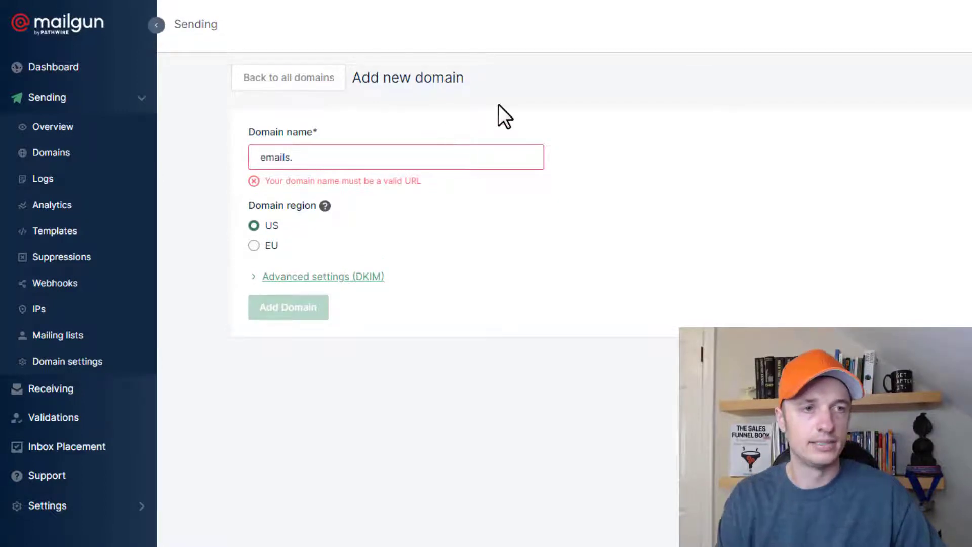
type("cfcoursev4.com")
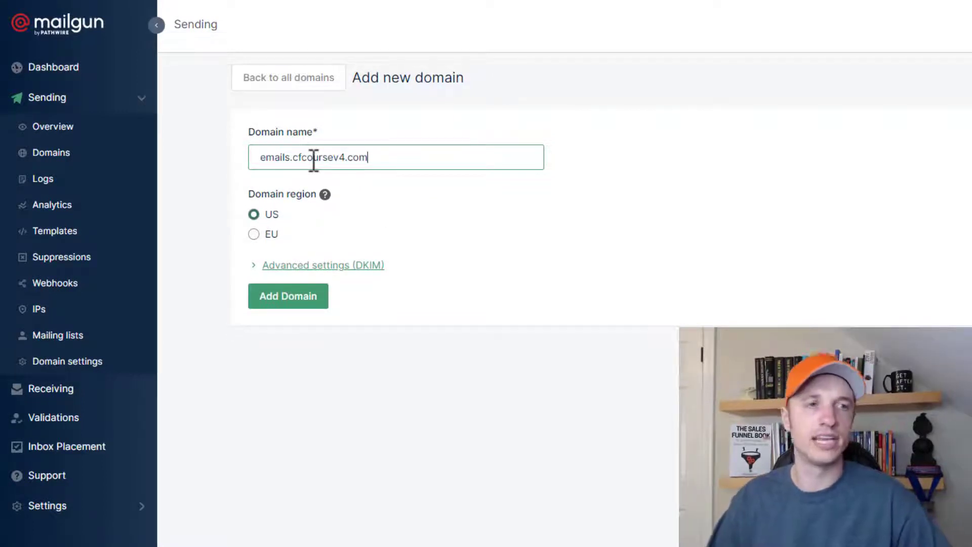
left_click(283, 215)
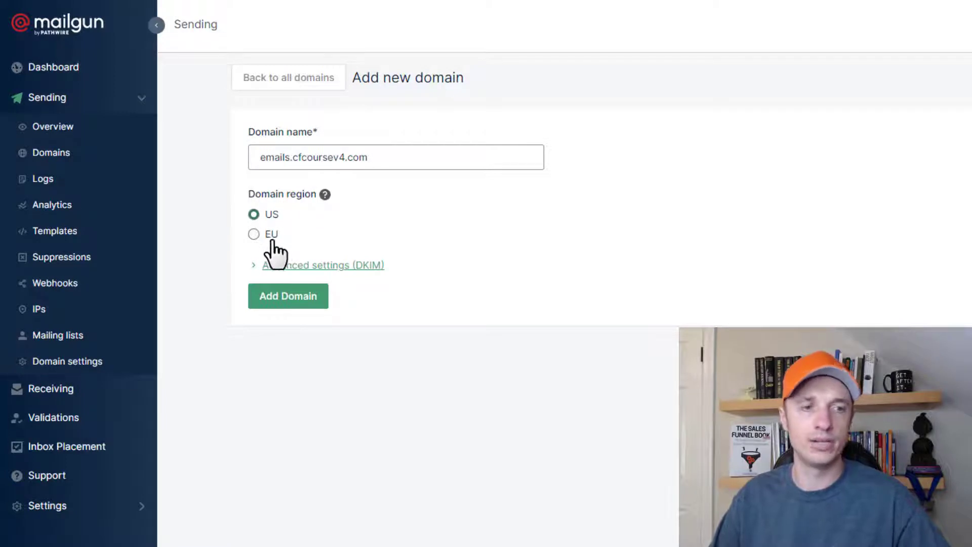
left_click(294, 301)
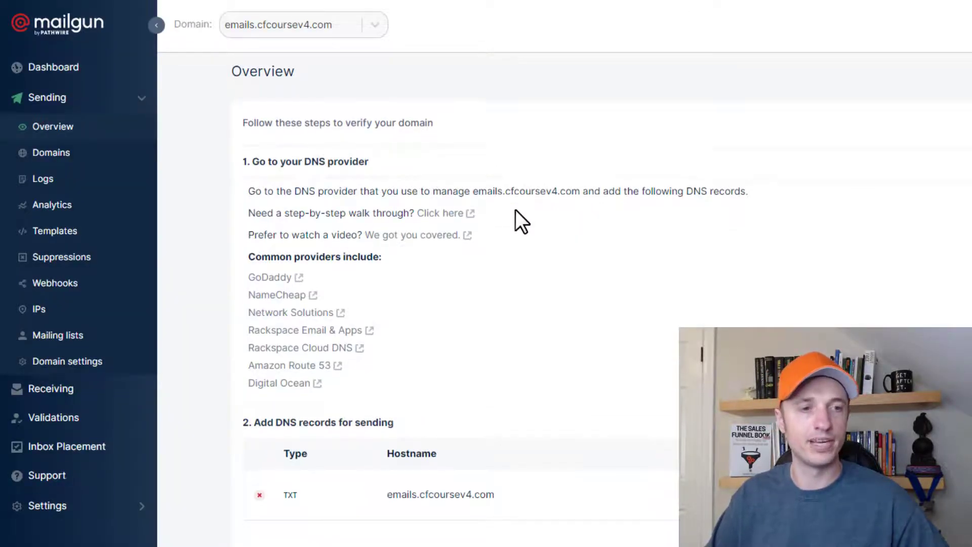
scroll(516, 213, "down", 4)
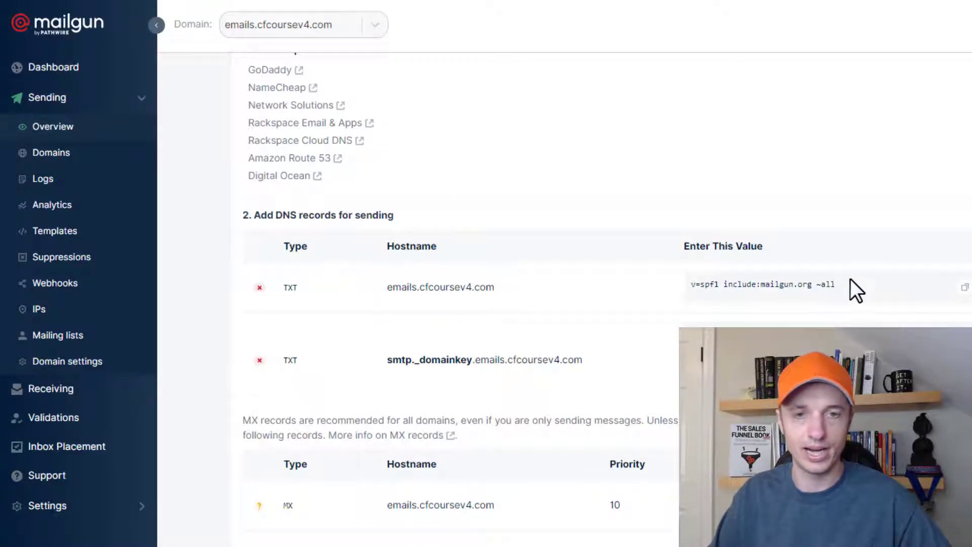
- Add a Namecheap TXT record for host emails with value v=spf1 include:mailgun.org ~all
left_click(965, 287)
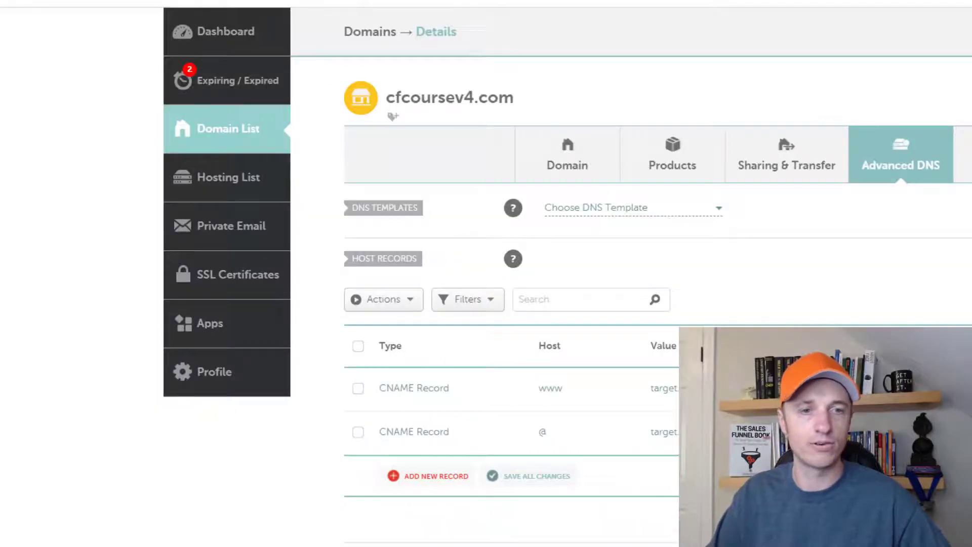
scroll(530, 191, "down", 3)
scroll(406, 187, "up", 2)
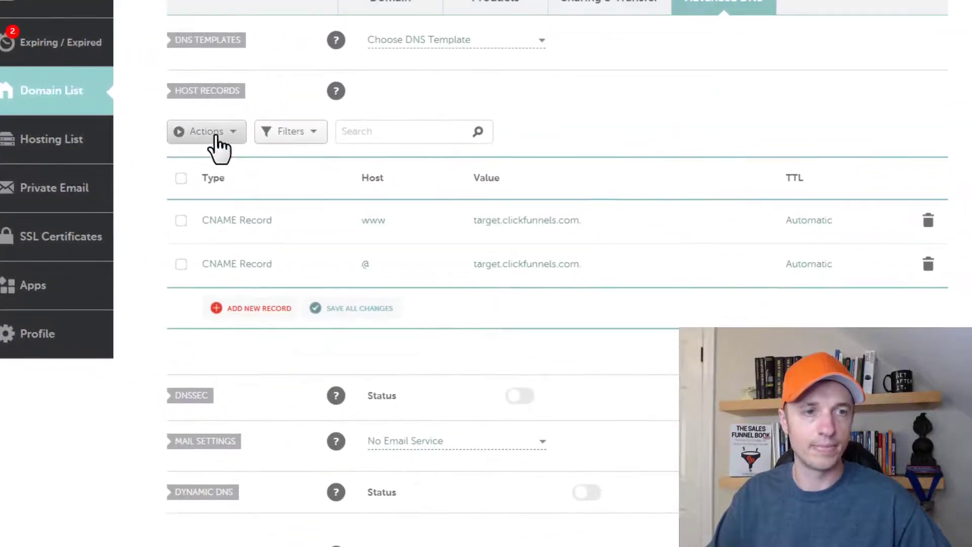
left_click(274, 308)
left_click_drag(339, 254, 332, 303)
left_click(244, 291)
left_click(406, 197)
type("emails")
key("Tab")
key("ctrl+v")
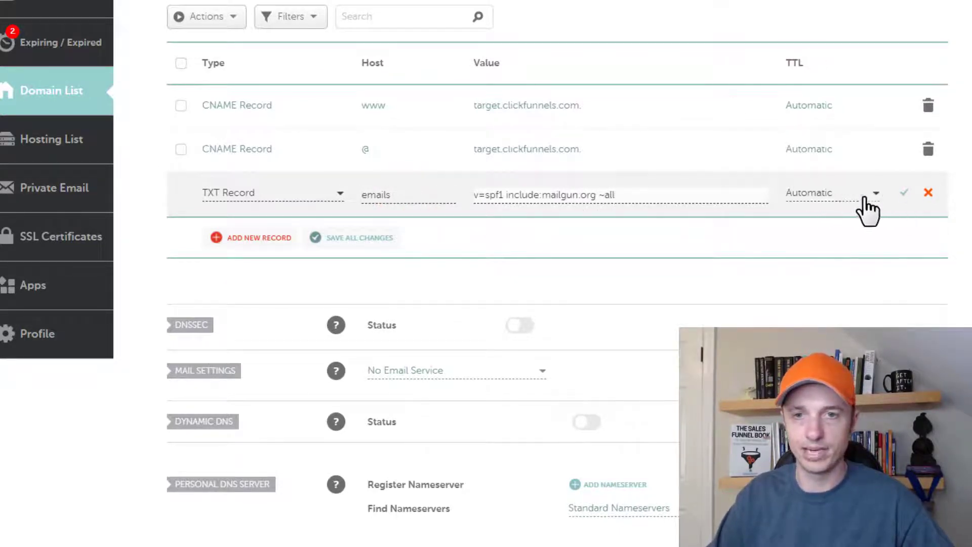
left_click(904, 193)
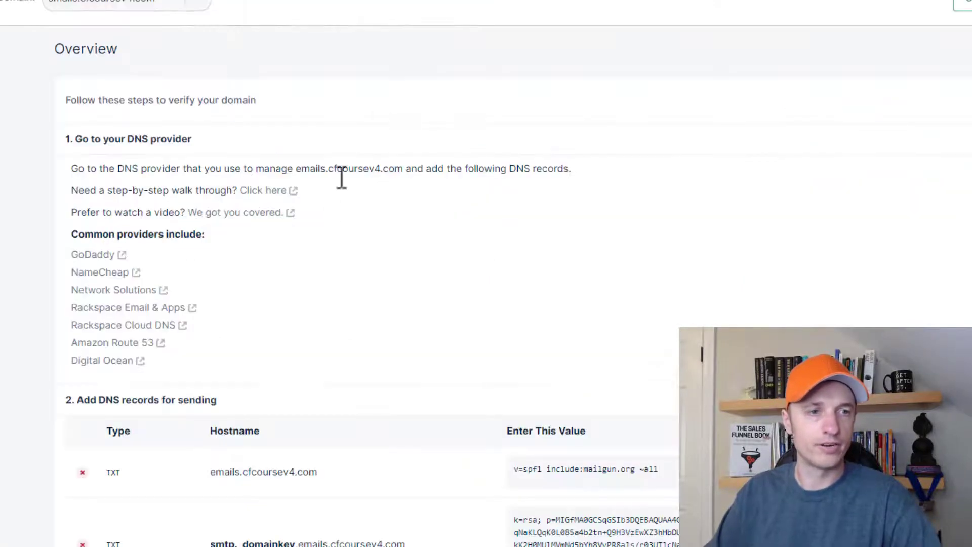
scroll(289, 278, "down", 4)
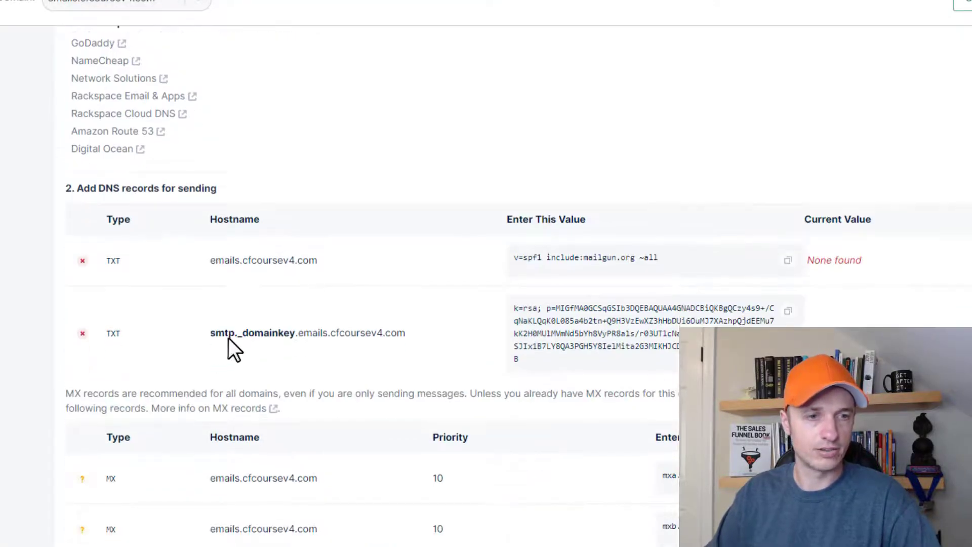
- Add a Namecheap TXT record for host smtp._domainkey.emails holding Mailgun's DKIM key
scroll(229, 338, "down", 2)
left_click_drag(210, 262, 331, 262)
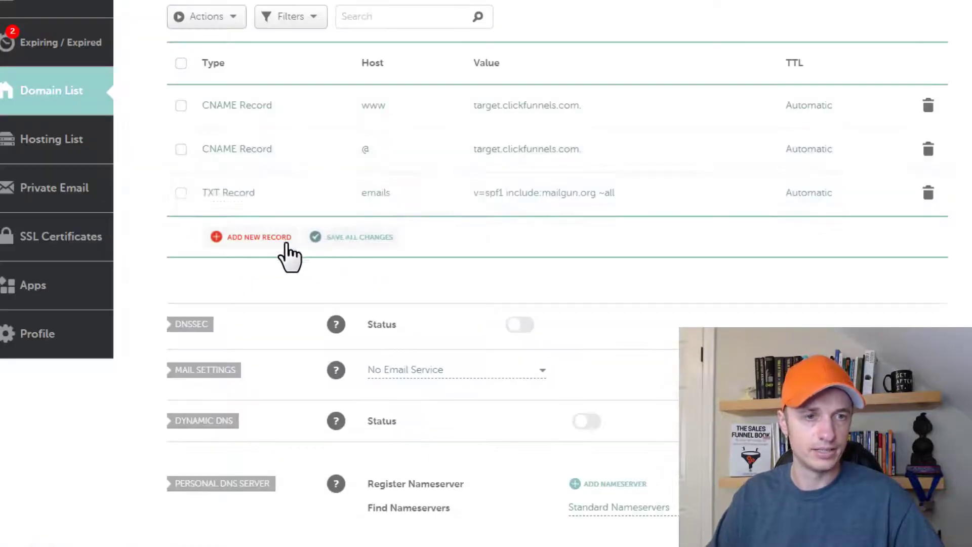
left_click(267, 238)
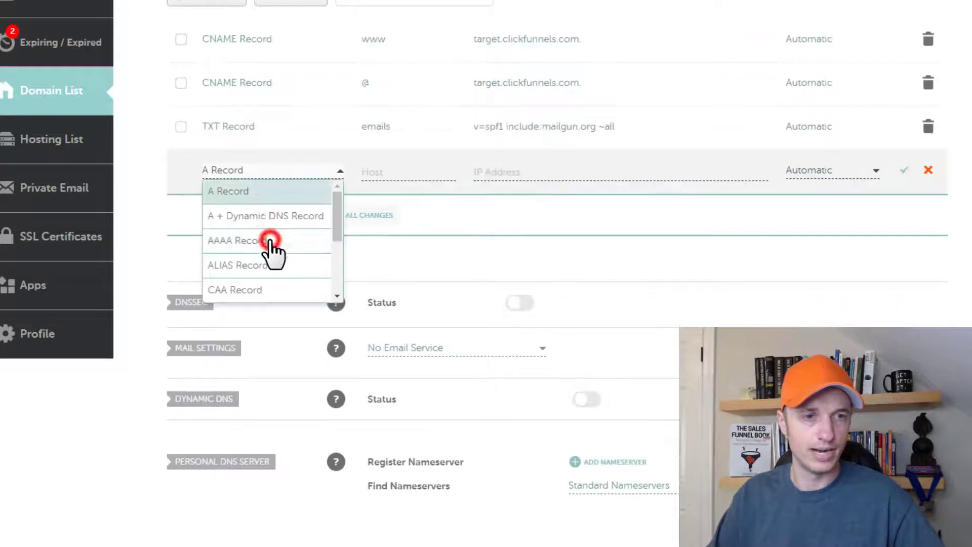
scroll(269, 271, "down", 2)
left_click(265, 264)
left_click(392, 172)
key("ctrl+v")
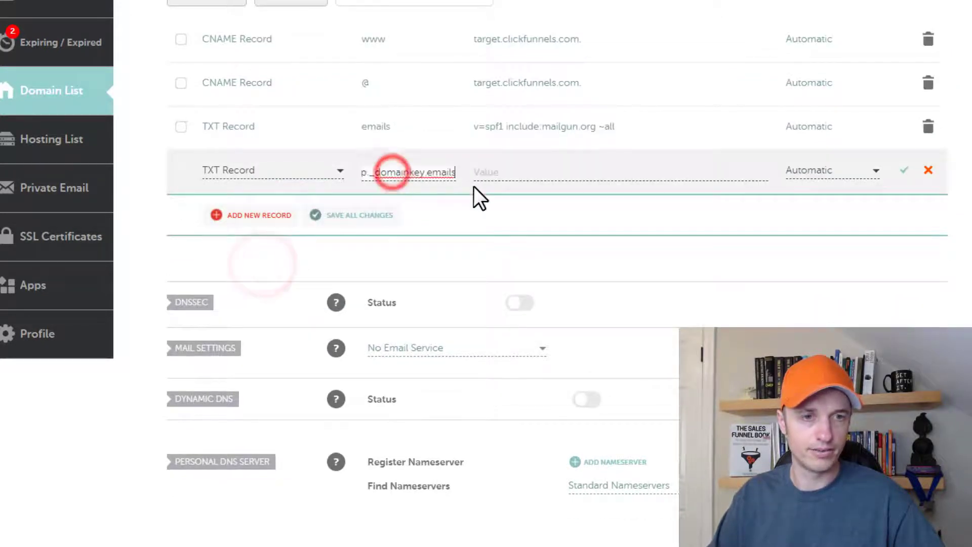
left_click(540, 169)
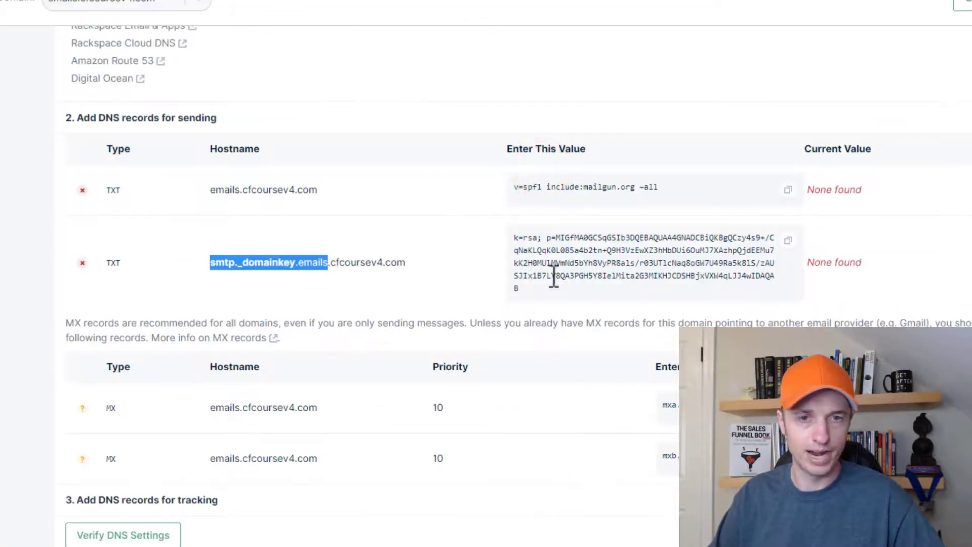
left_click(788, 240)
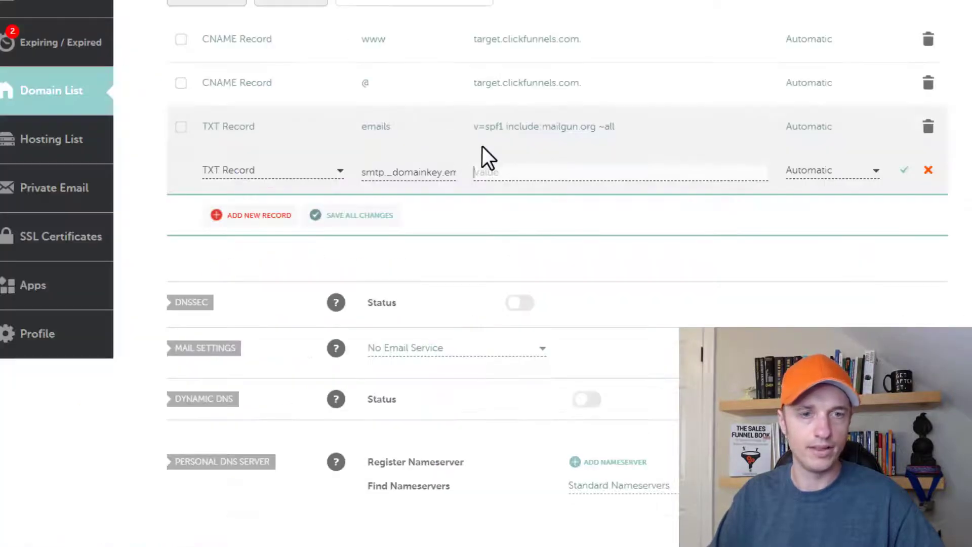
key("ctrl+v")
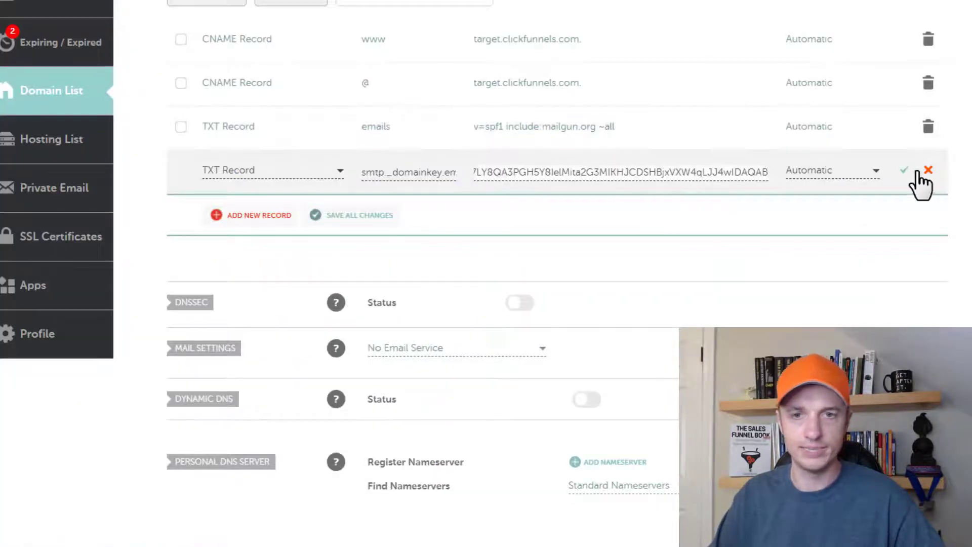
left_click(904, 171)
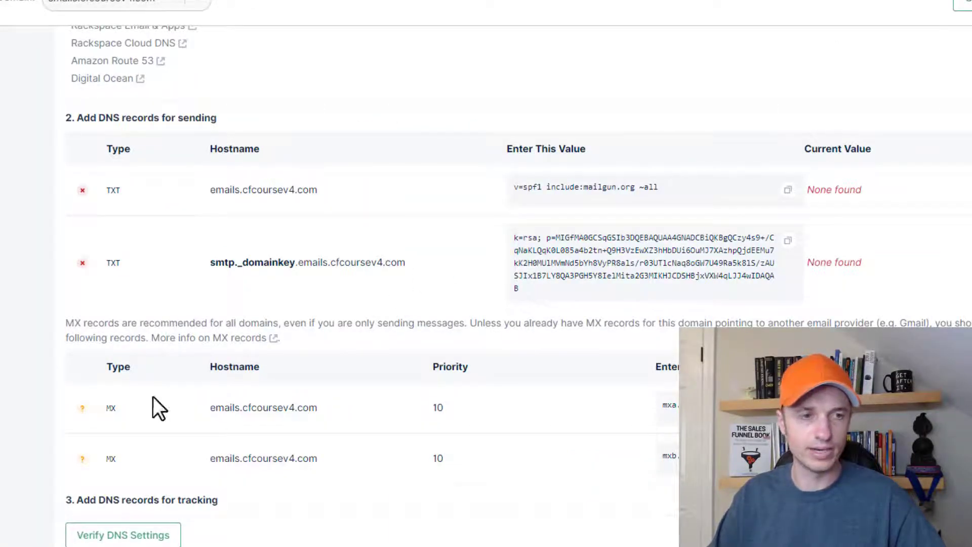
left_click(152, 540)
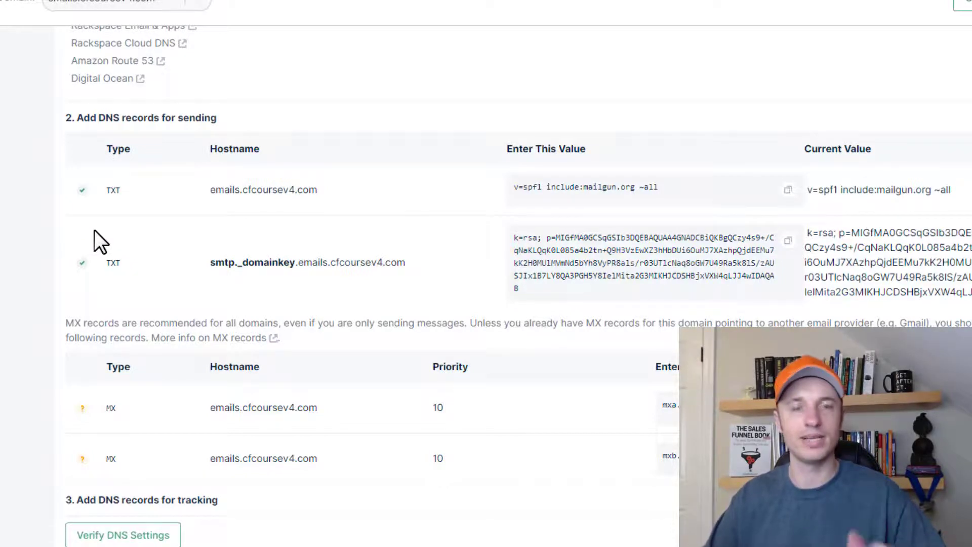
- Check both TXT records are verified, then set Namecheap mail settings to Custom MX
scroll(146, 238, "down", 3)
scroll(145, 235, "down", 1)
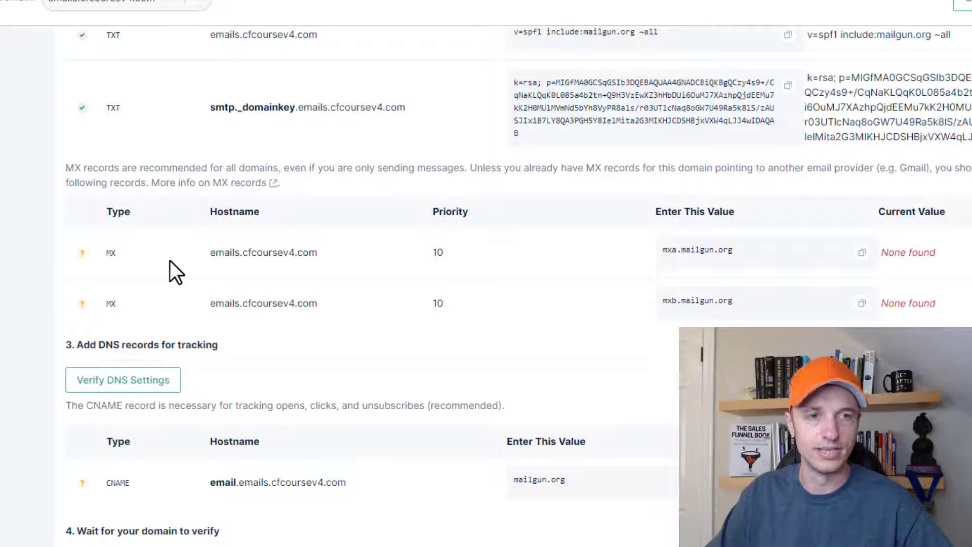
key("ctrl+Tab")
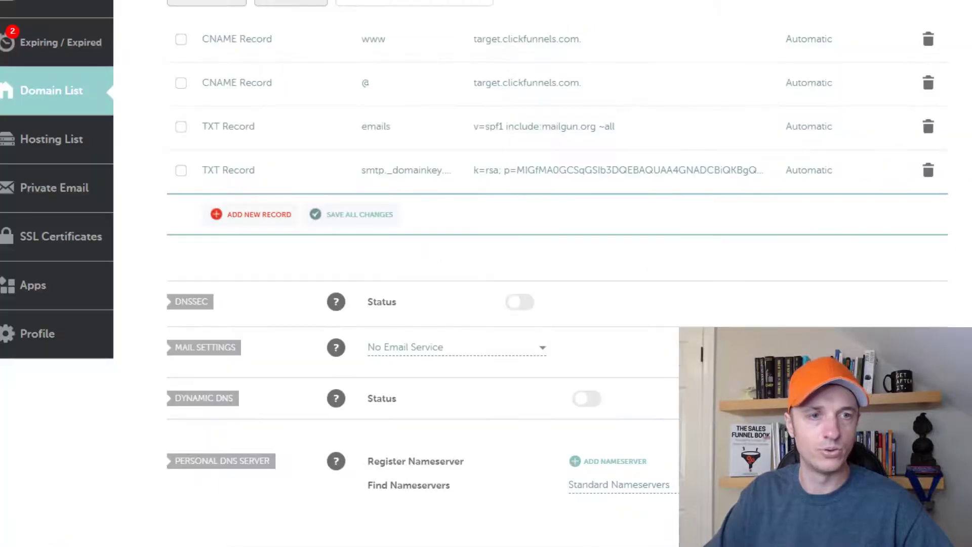
scroll(360, 243, "down", 3)
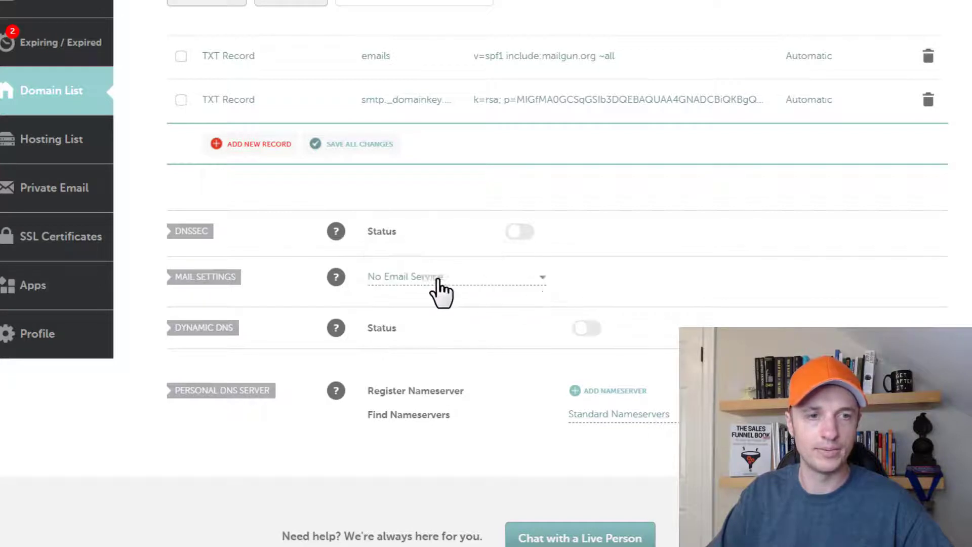
left_click(486, 279)
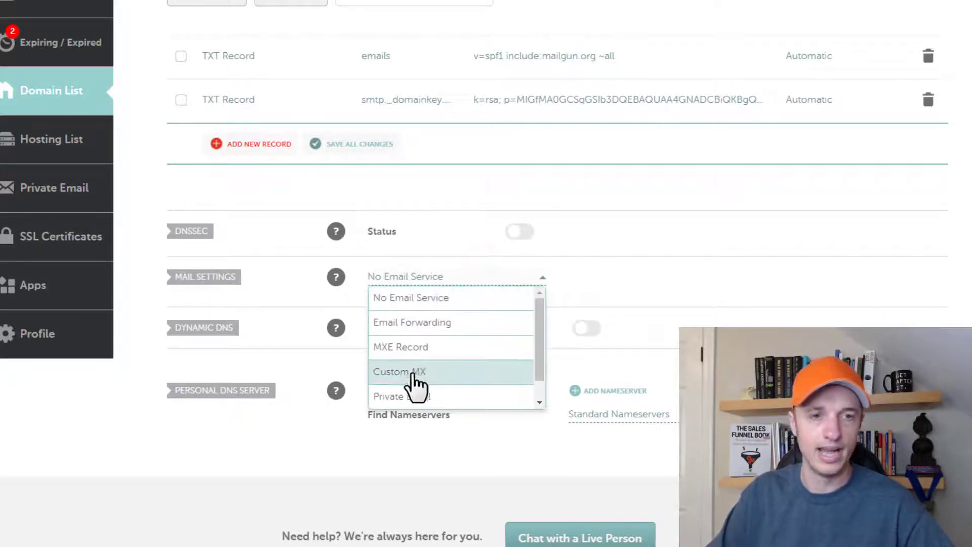
left_click(444, 375)
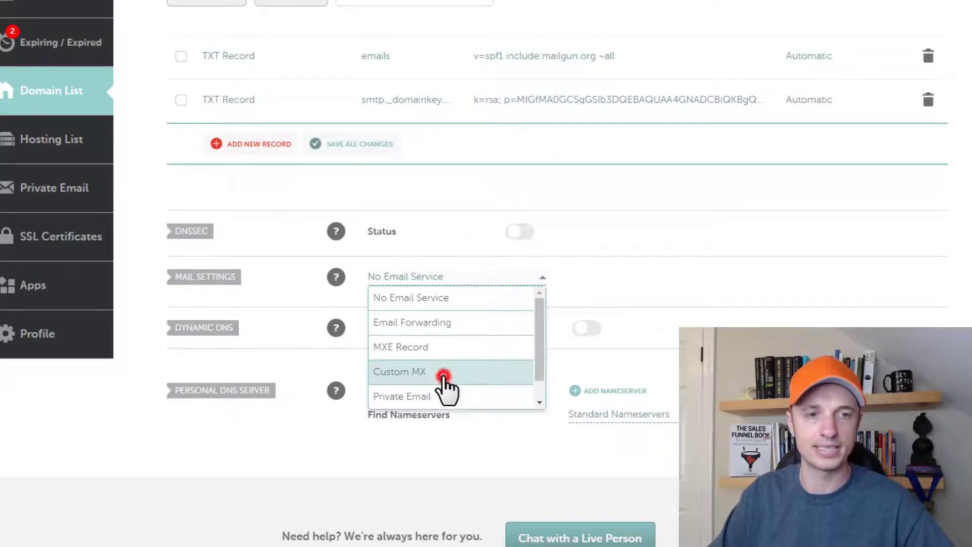
scroll(334, 311, "down", 2)
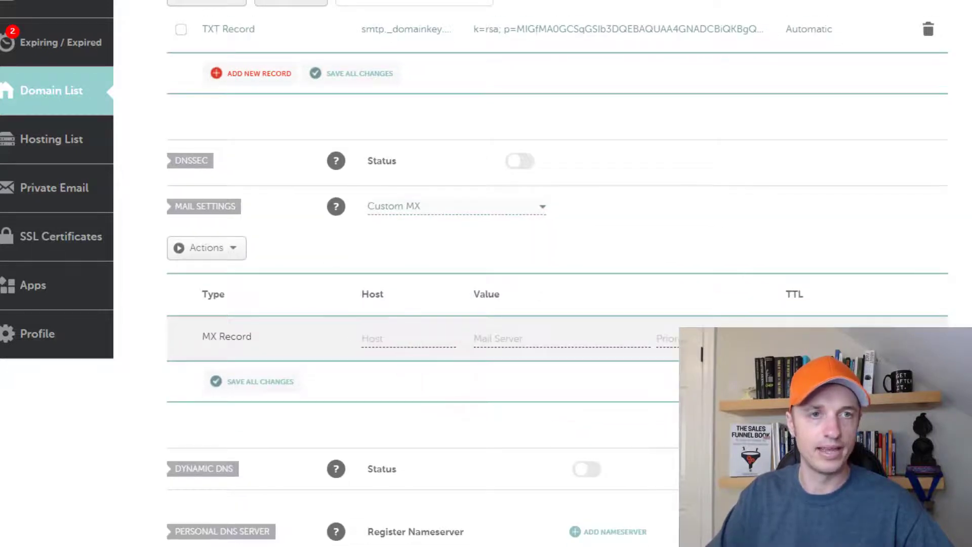
left_click(392, 1)
- Add an MX record for host emails pointing to mxa.mailgun.org with priority 10
double_click(213, 253)
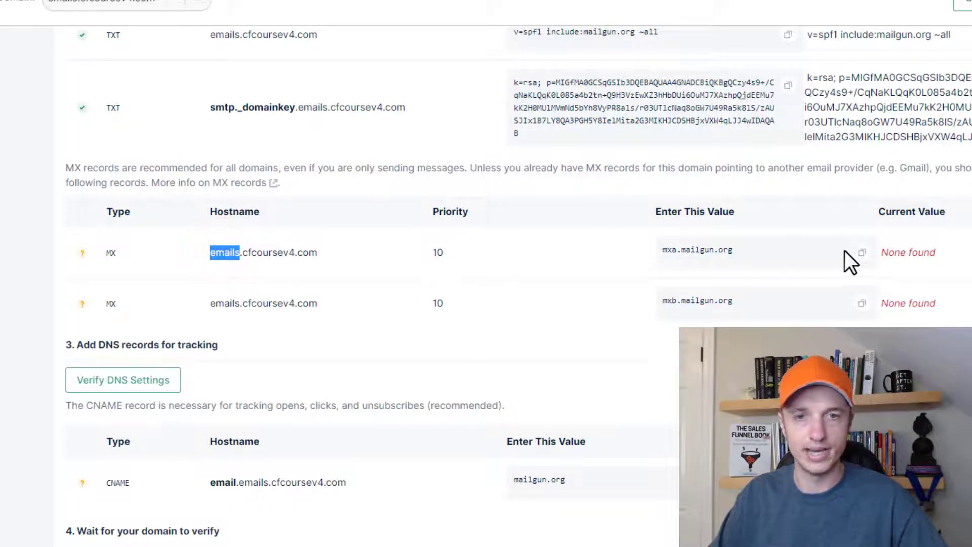
left_click(862, 252)
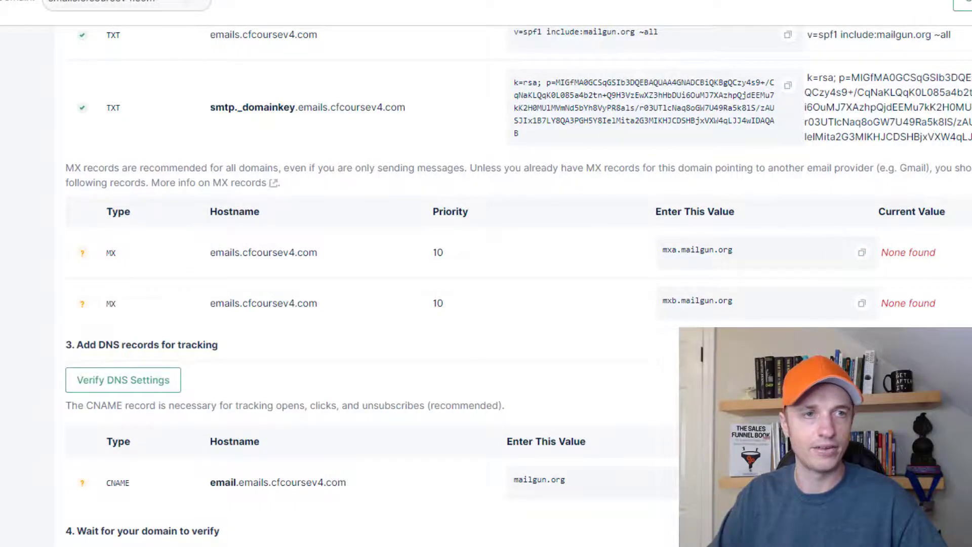
left_click(445, 1)
left_click(412, 338)
type("emails")
left_click(522, 334)
key("ctrl+v")
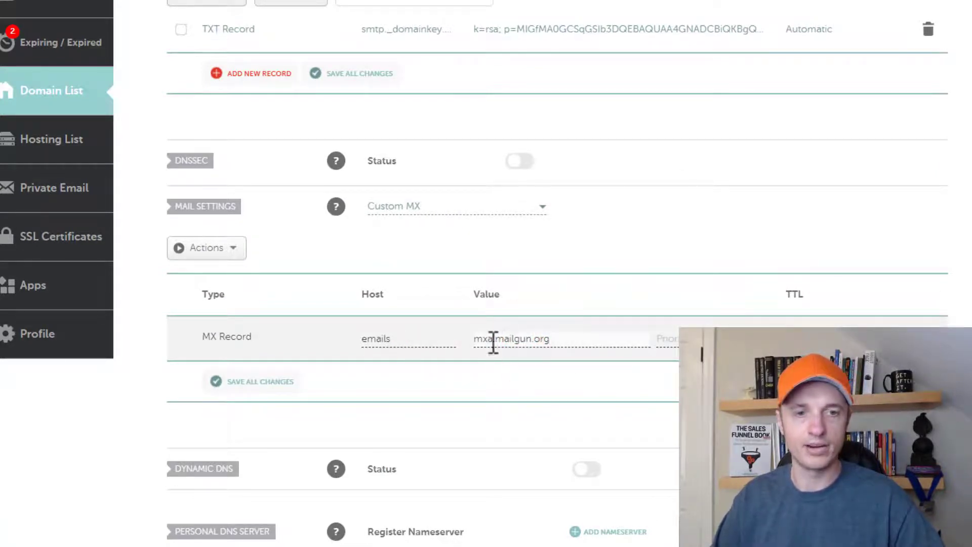
left_click(658, 338)
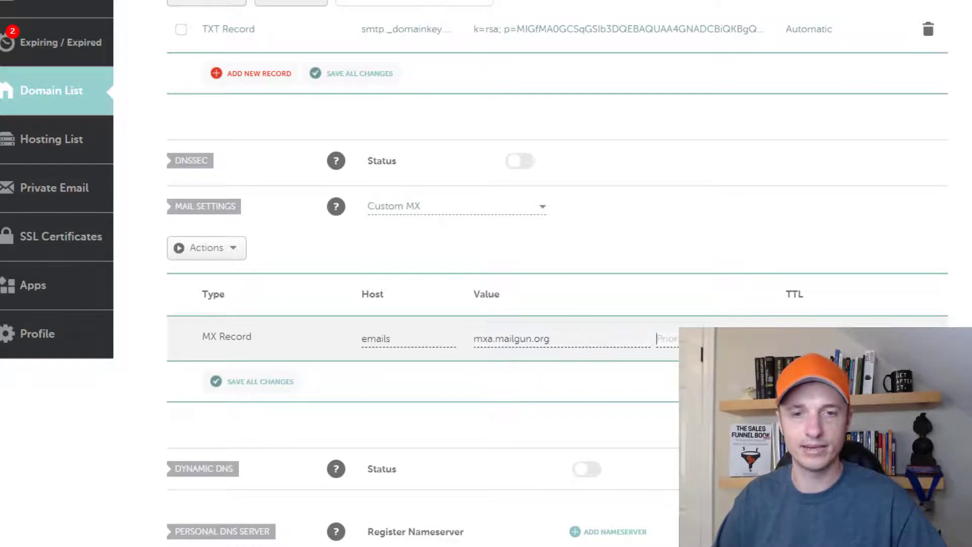
type("10")
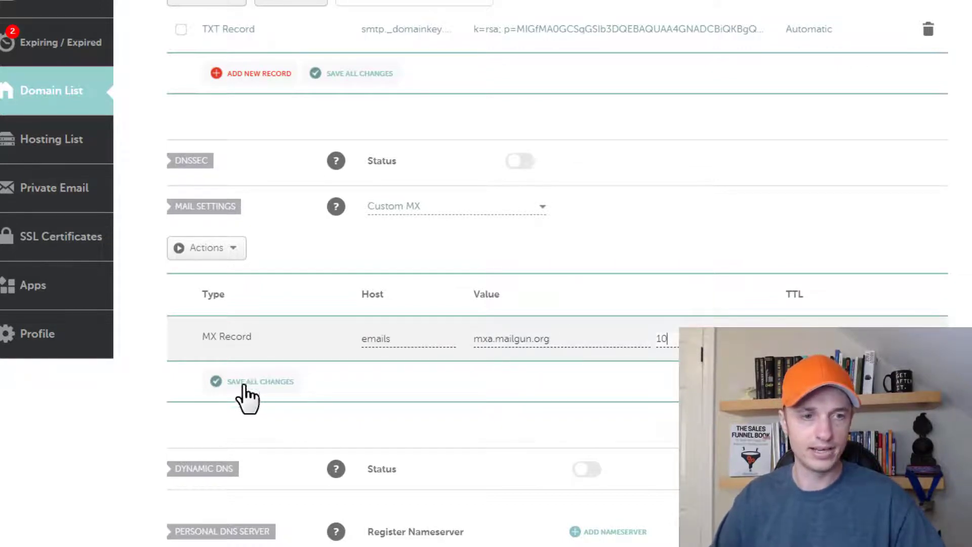
left_click(249, 383)
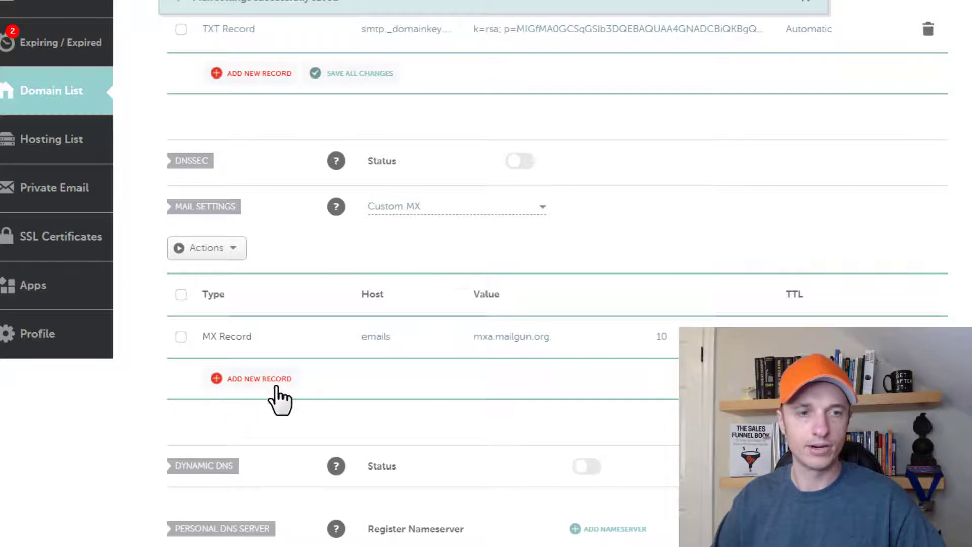
- Add a second MX record for emails pointing to mxb.mailgun.org with priority 10
left_click(250, 381)
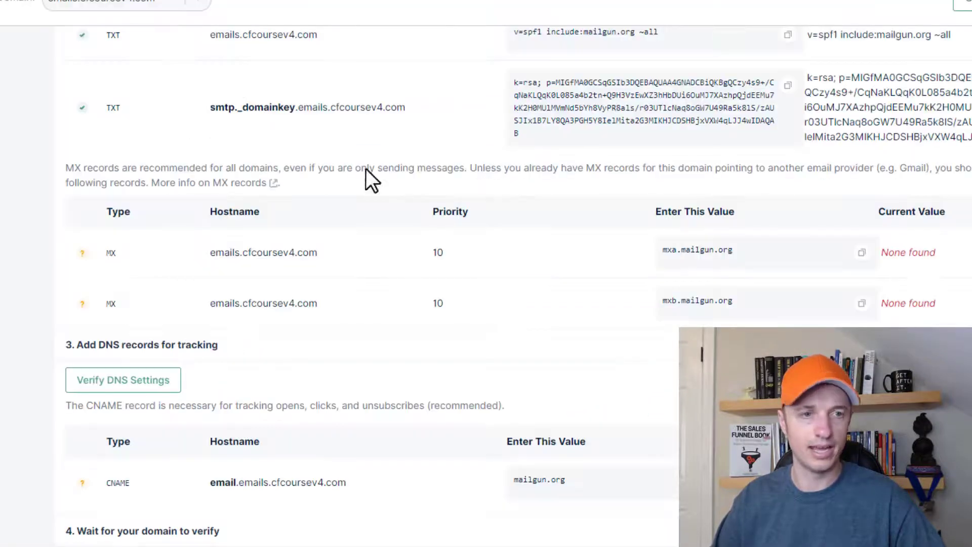
left_click(861, 303)
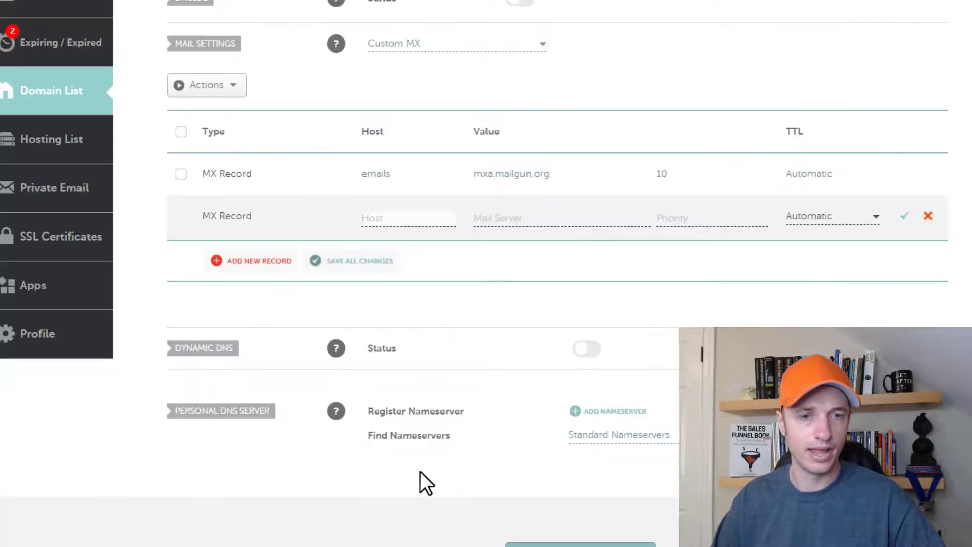
left_click(399, 218)
type("emails")
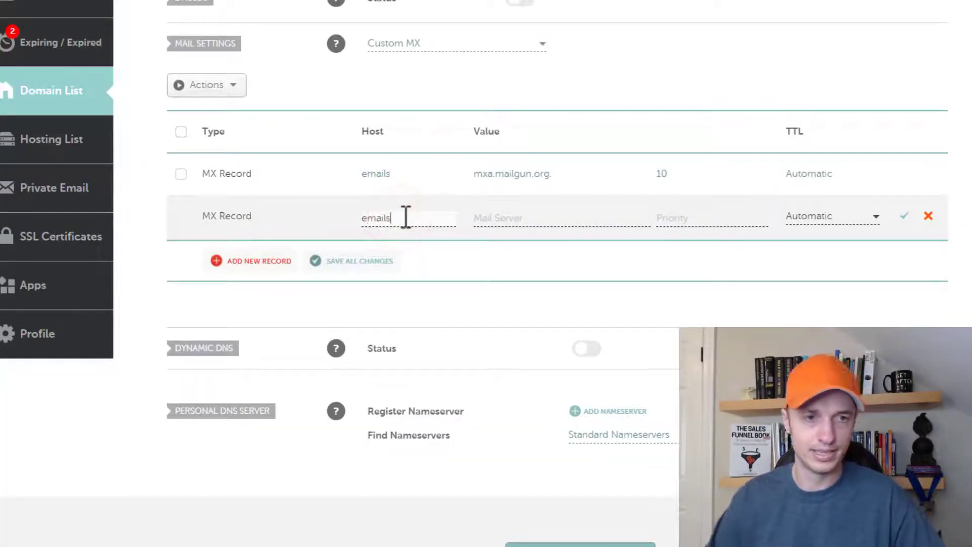
left_click(519, 218)
key("ctrl+v")
left_click(714, 217)
type("10")
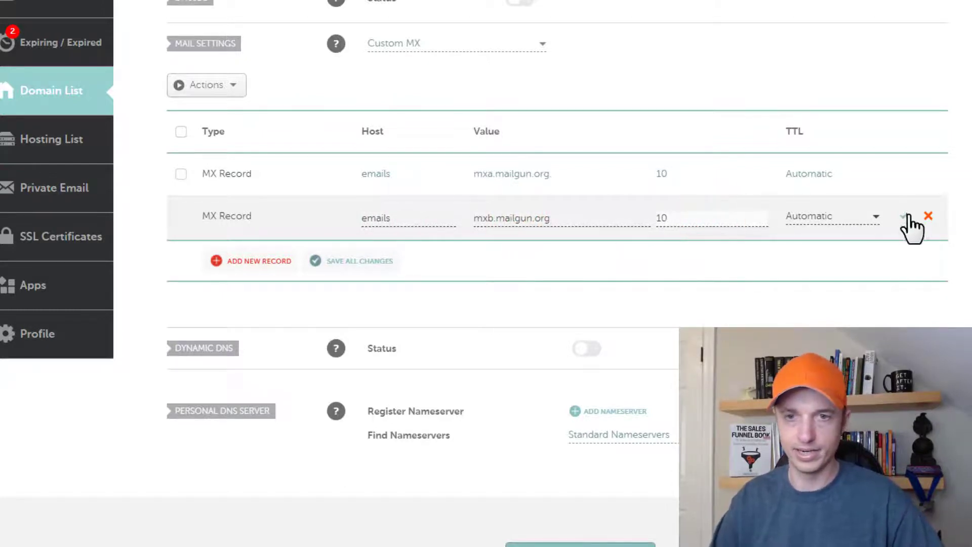
left_click(904, 216)
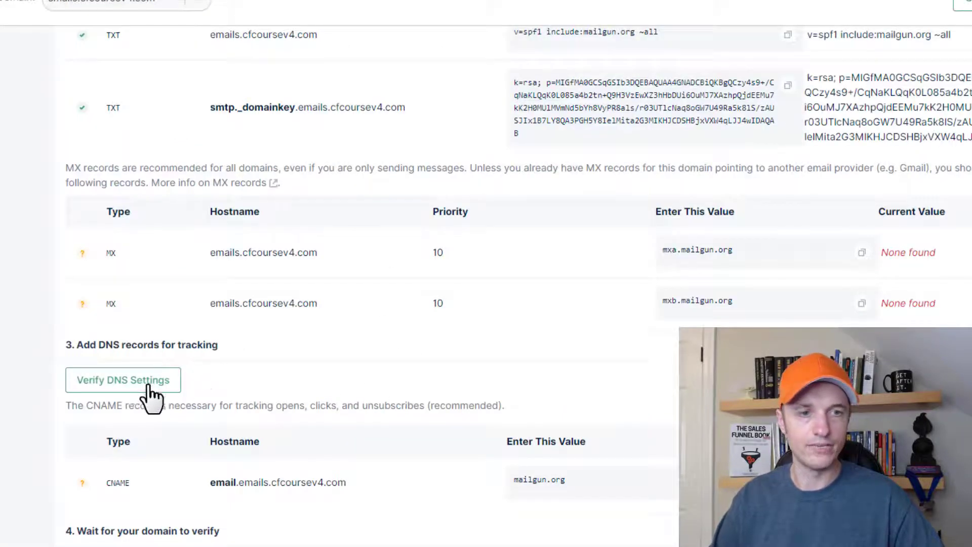
- Verify DNS for emails.cfcoursev4.com, then choose SMTP as its sending method to reveal credentials
left_click(154, 381)
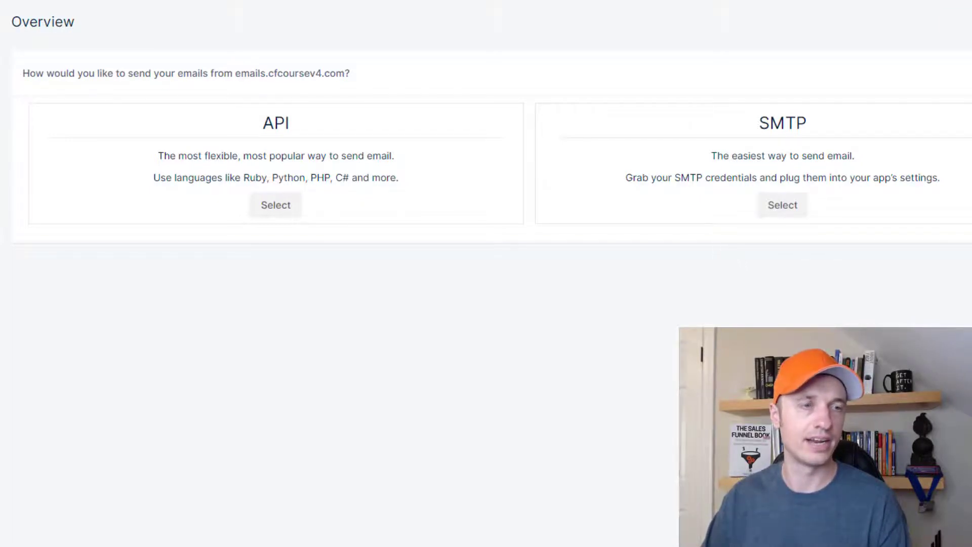
left_click(5, 105)
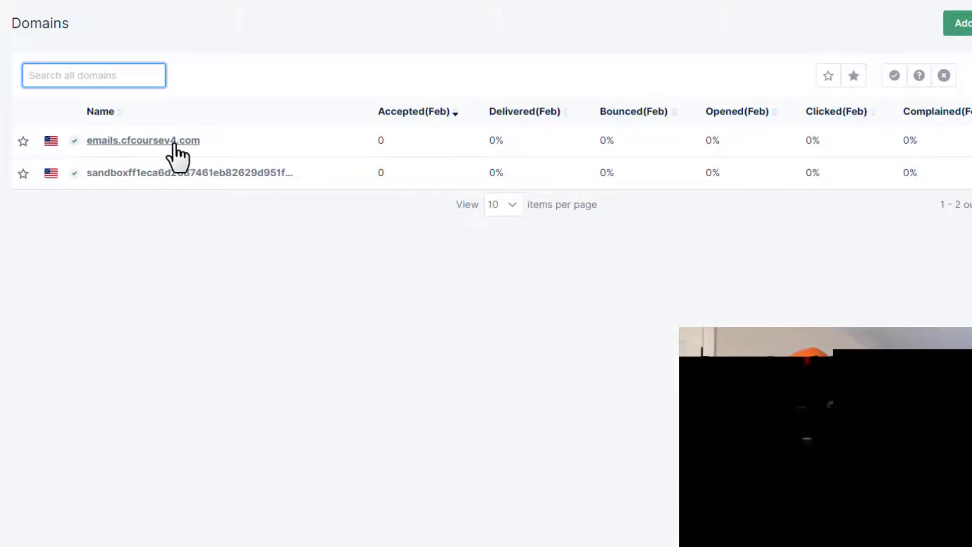
mouse_move(74, 143)
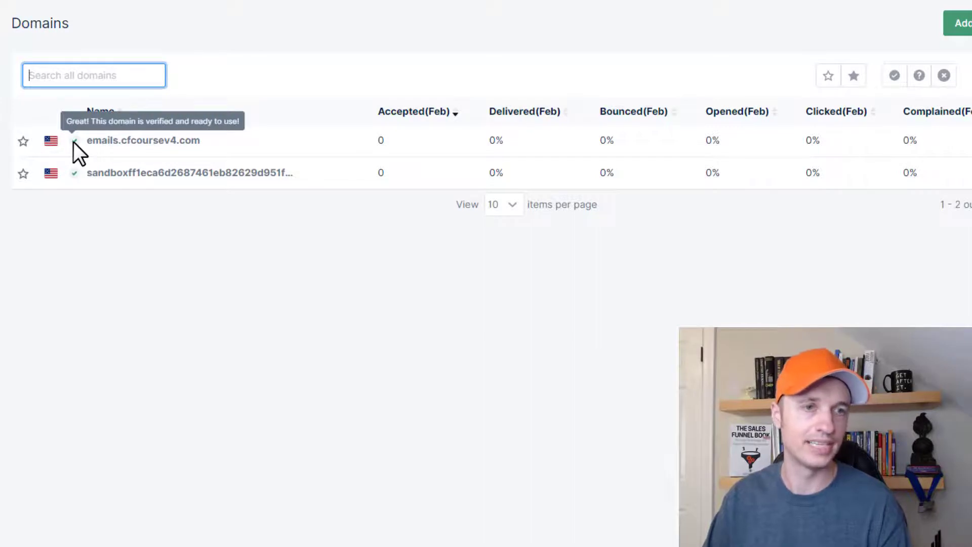
left_click(171, 141)
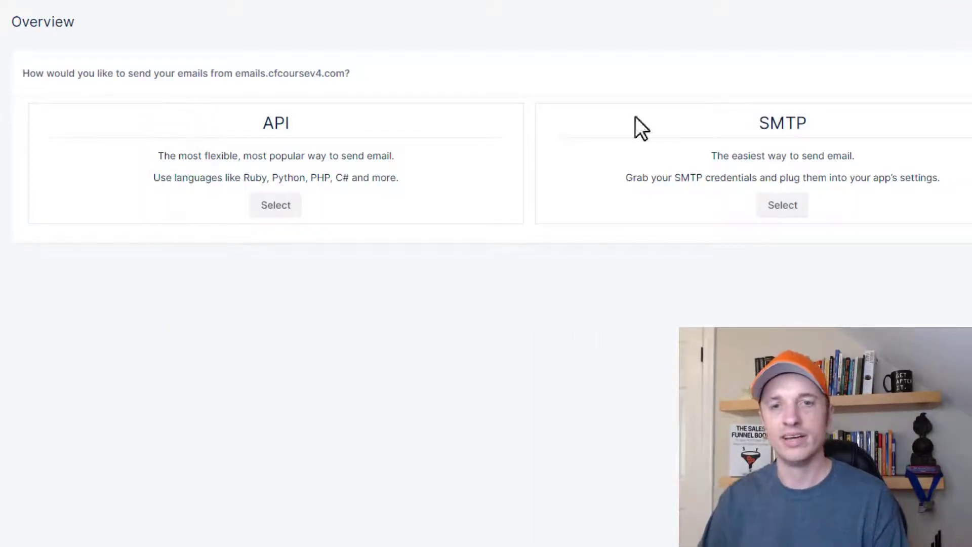
left_click_drag(759, 121, 809, 124)
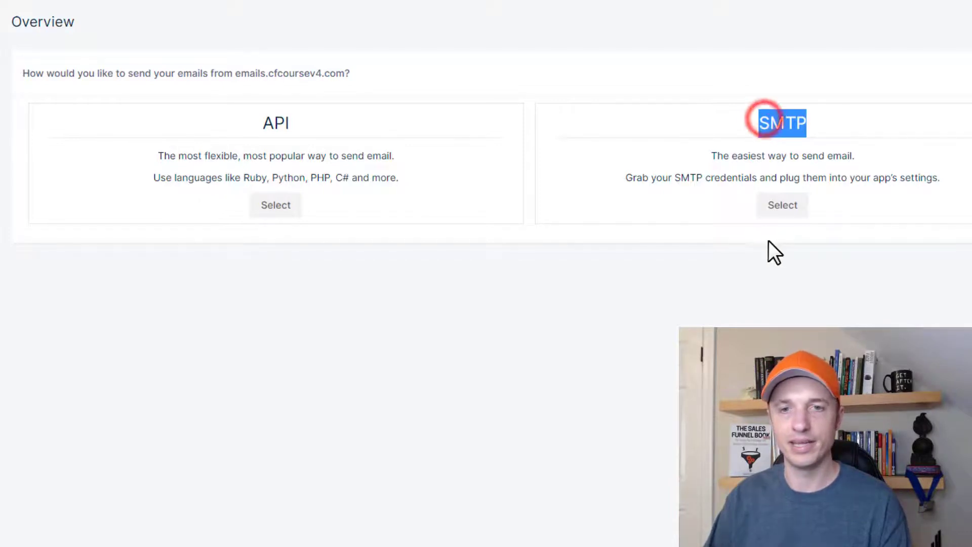
left_click(780, 207)
scroll(614, 226, "down", 1)
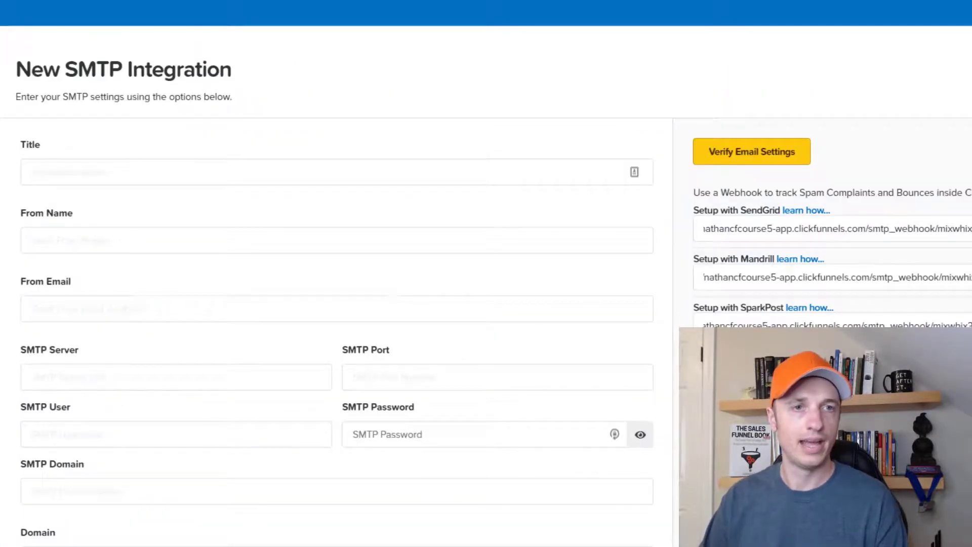
- Title the new SMTP integration 'Mailgun' and enter the sender's name and sender e-mail address
scroll(167, 128, "down", 2)
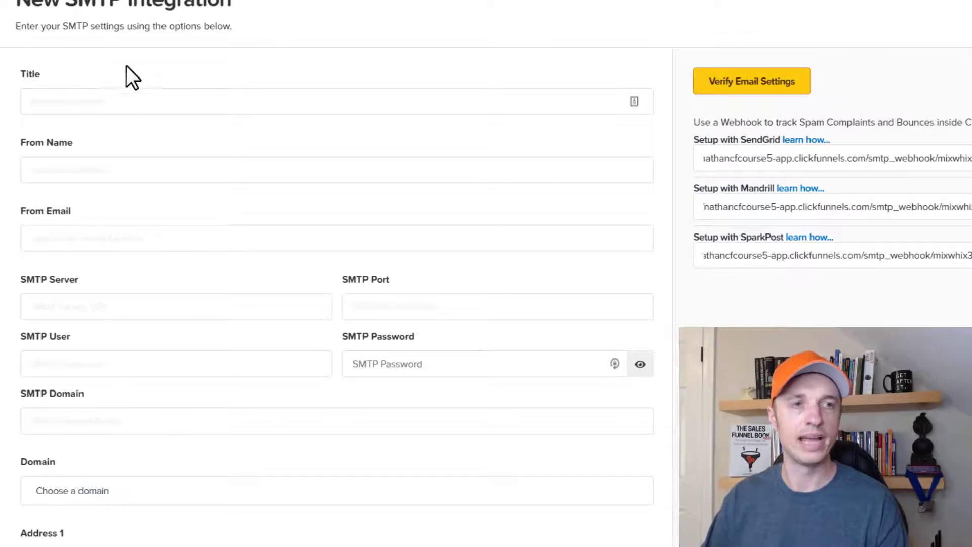
left_click(142, 98)
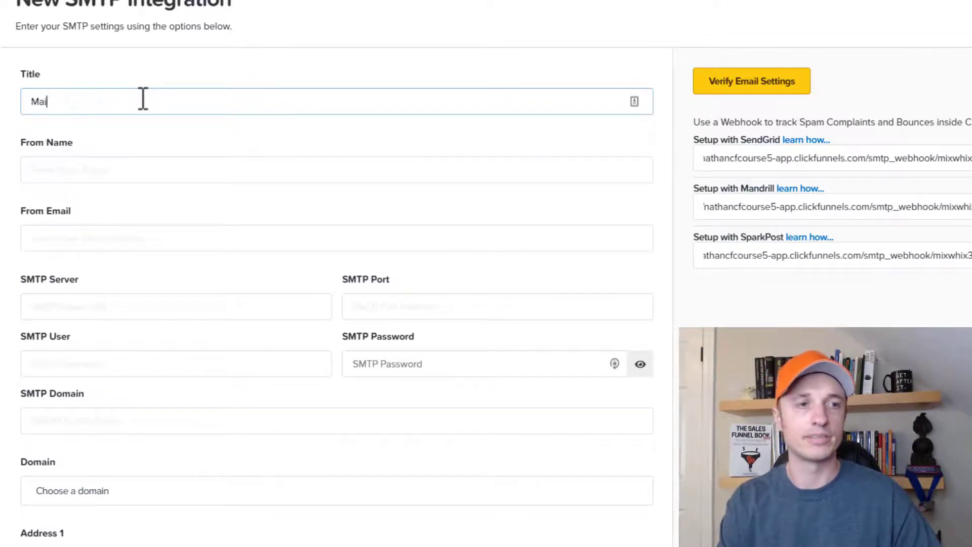
left_click(165, 173)
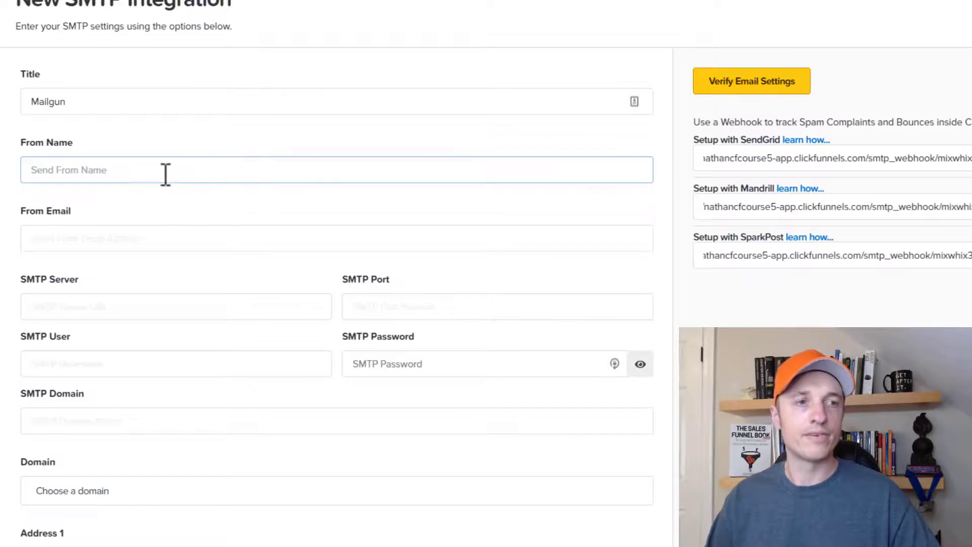
left_click(189, 172)
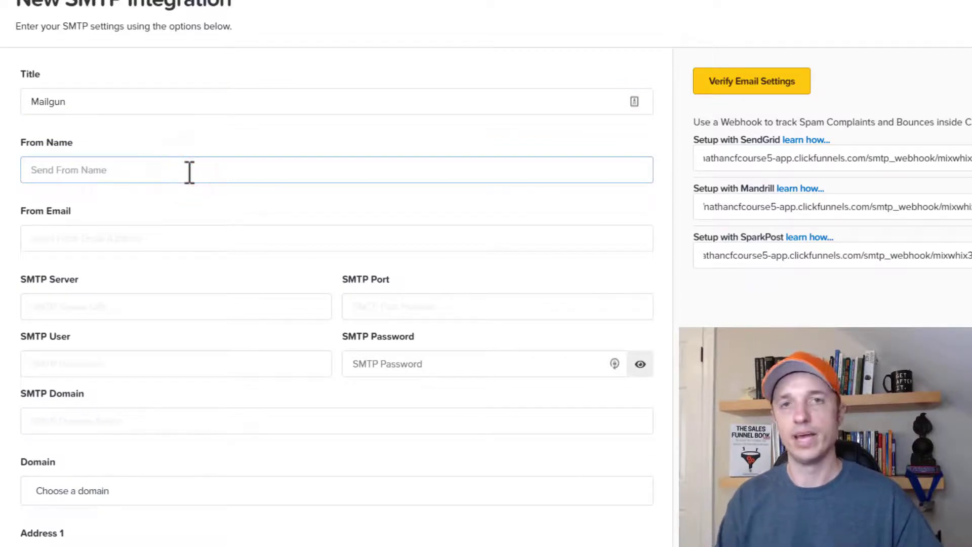
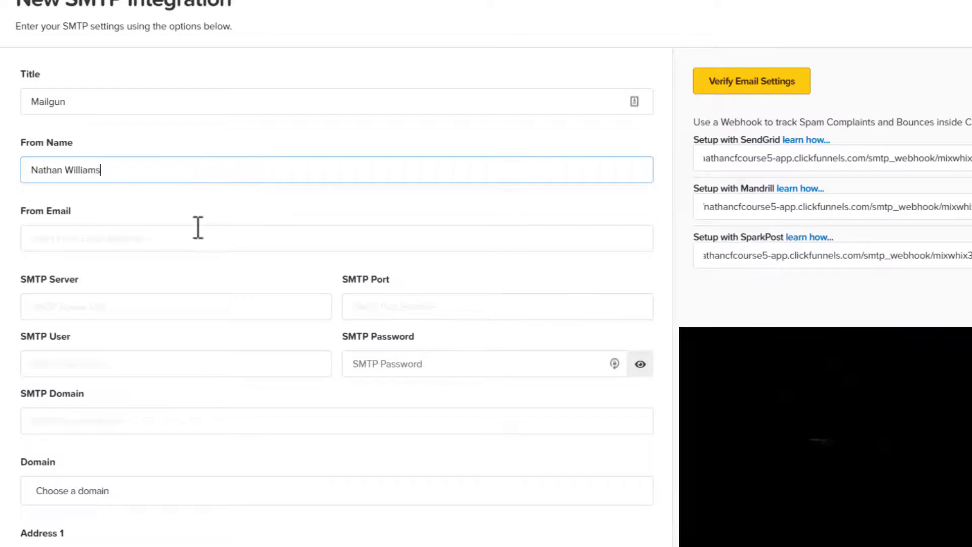
left_click(196, 229)
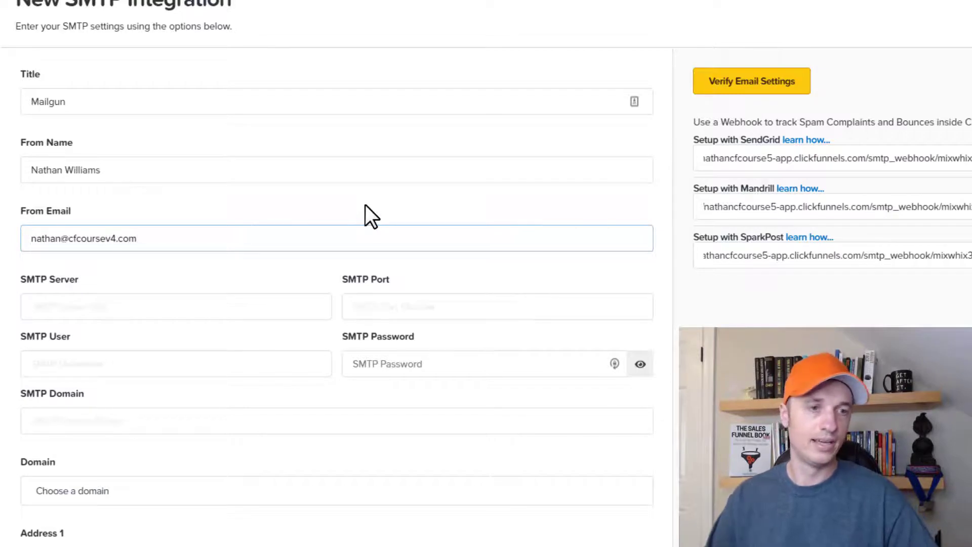
scroll(369, 215, "down", 1)
left_click(69, 236)
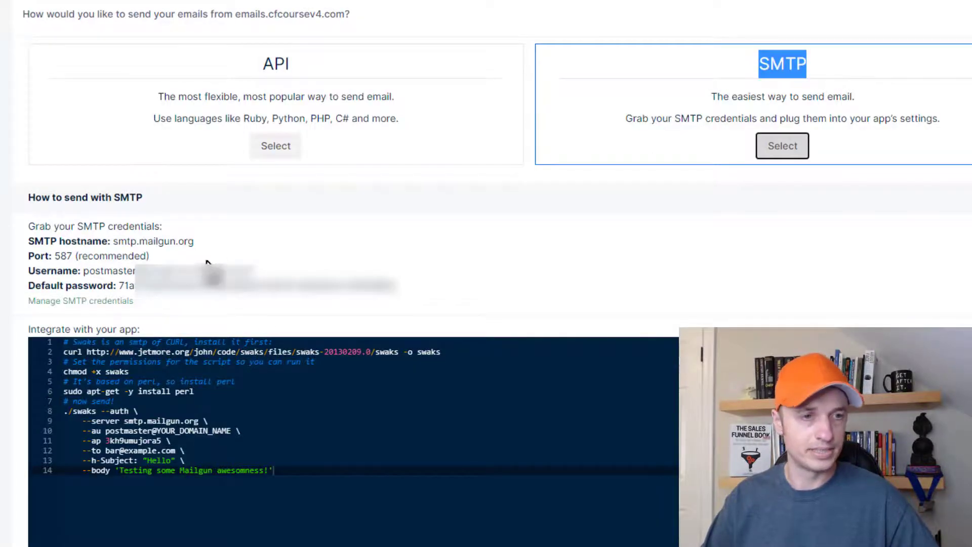
left_click_drag(203, 241, 114, 243)
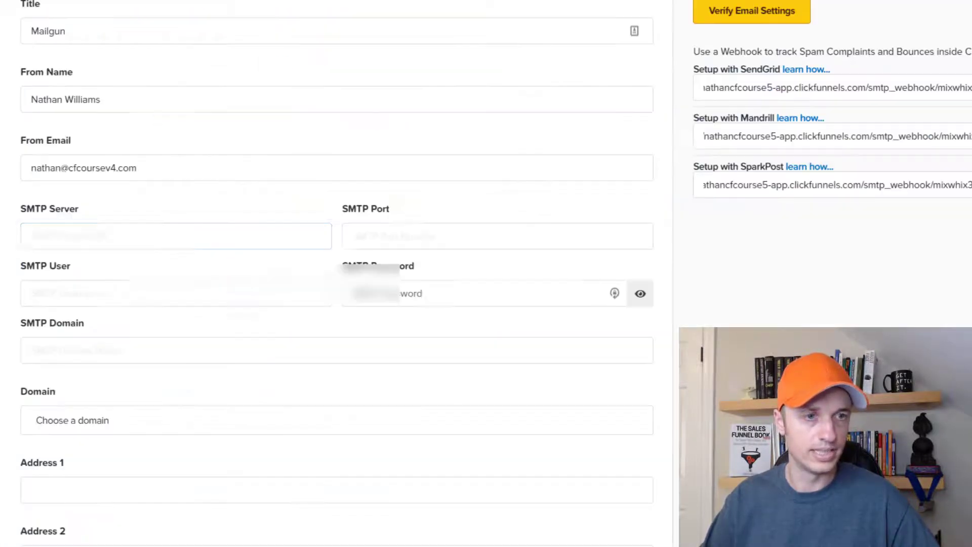
- Enter smtp.mailgun.org as the SMTP server and 587 as the SMTP port
left_click(142, 243)
key("ctrl+v")
left_click(425, 235)
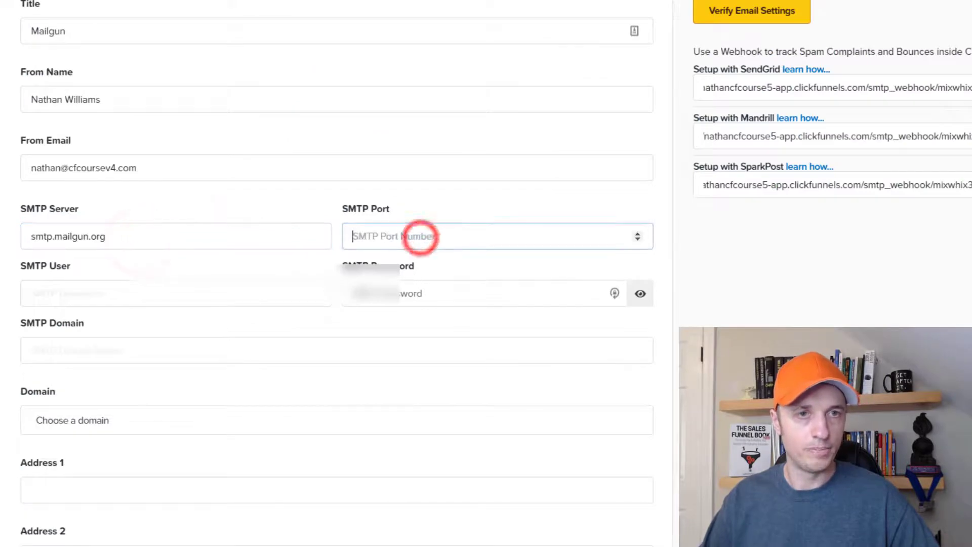
key("alt+Tab")
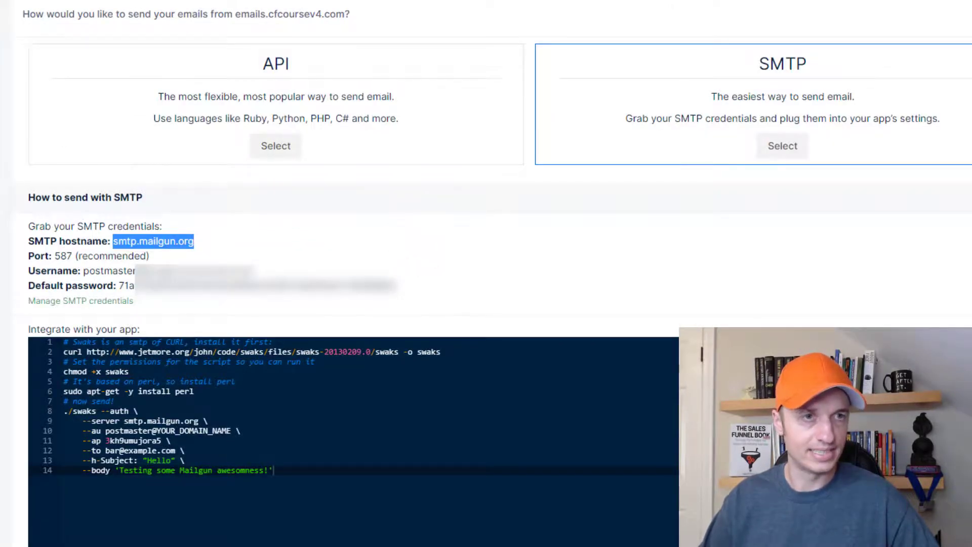
key("alt+Tab")
left_click(500, 241)
type("587")
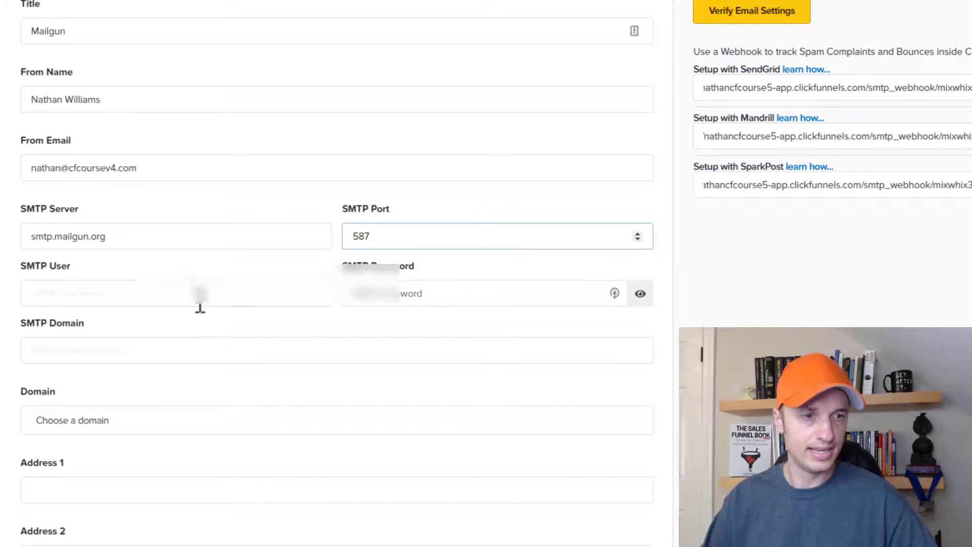
- Copy the SMTP username from Mailgun into the SMTP User field
left_click(196, 299)
key("alt+Tab")
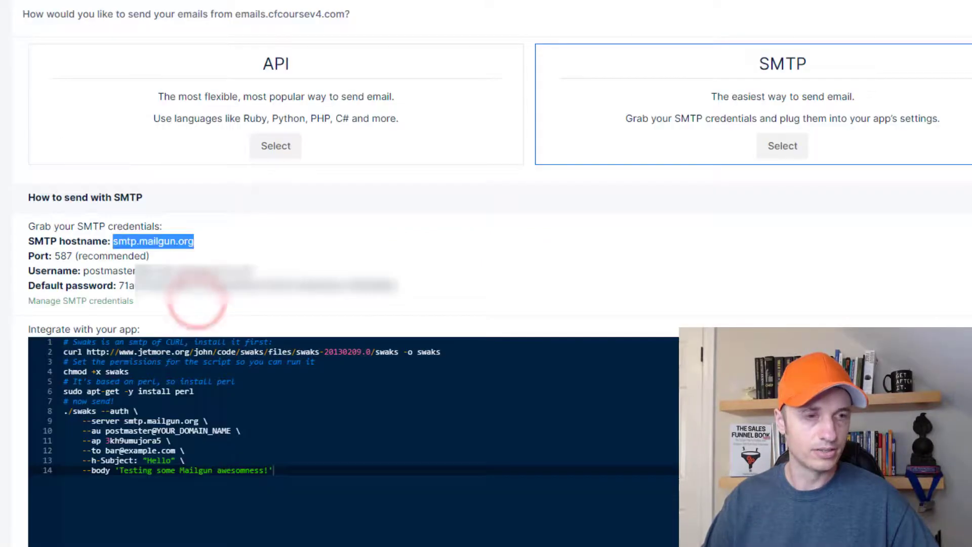
left_click_drag(278, 273, 83, 271)
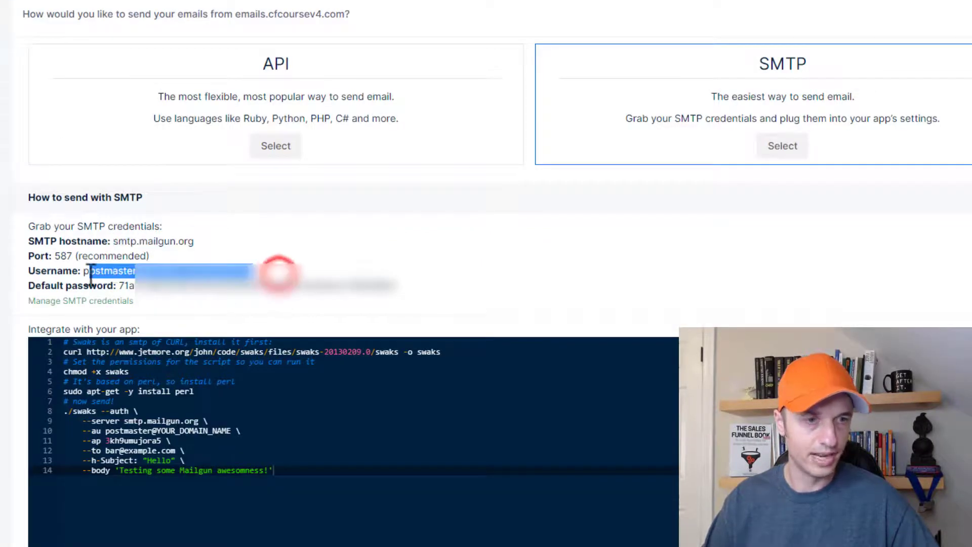
key("ctrl+c")
key("alt+Tab")
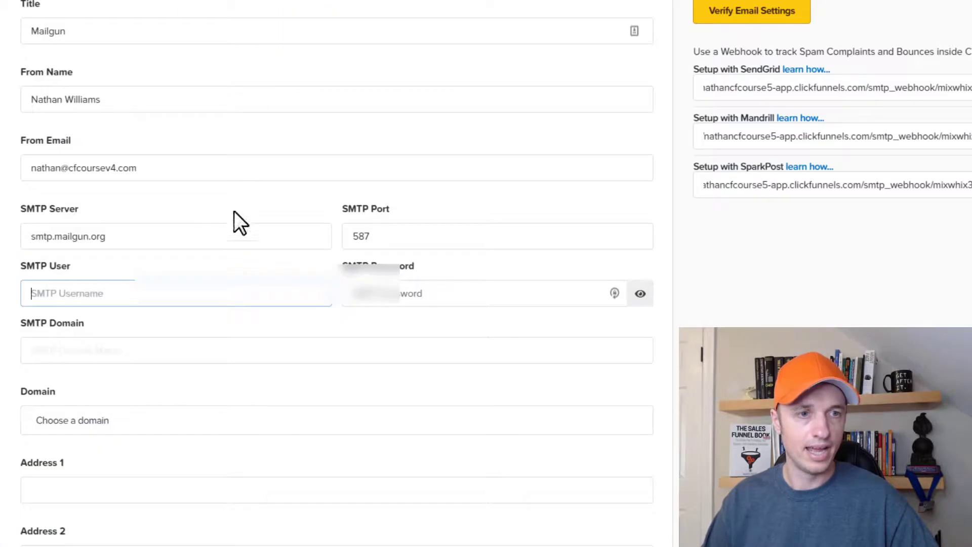
key("ctrl+v")
- Copy Mailgun's default SMTP password into the SMTP Password field
left_click(438, 298)
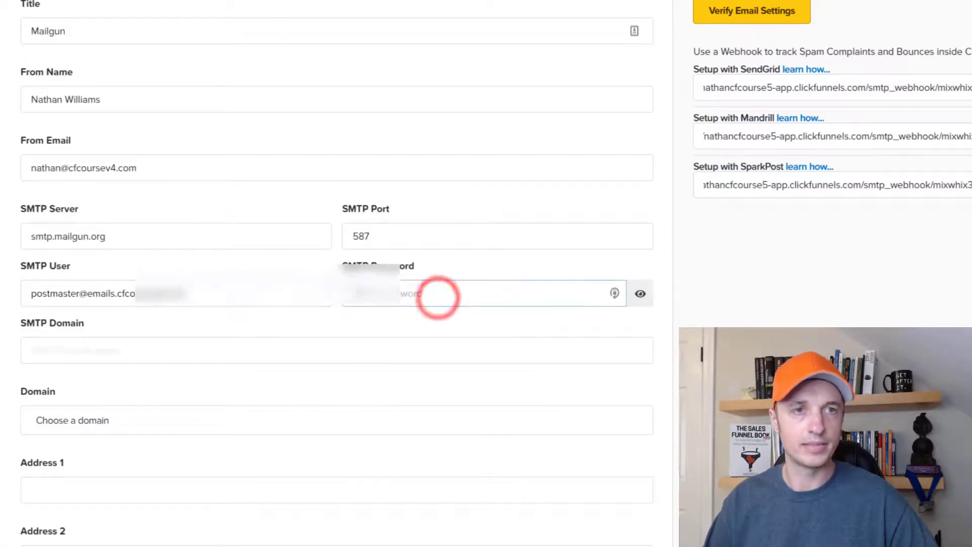
key("alt+Tab")
left_click_drag(403, 287, 122, 285)
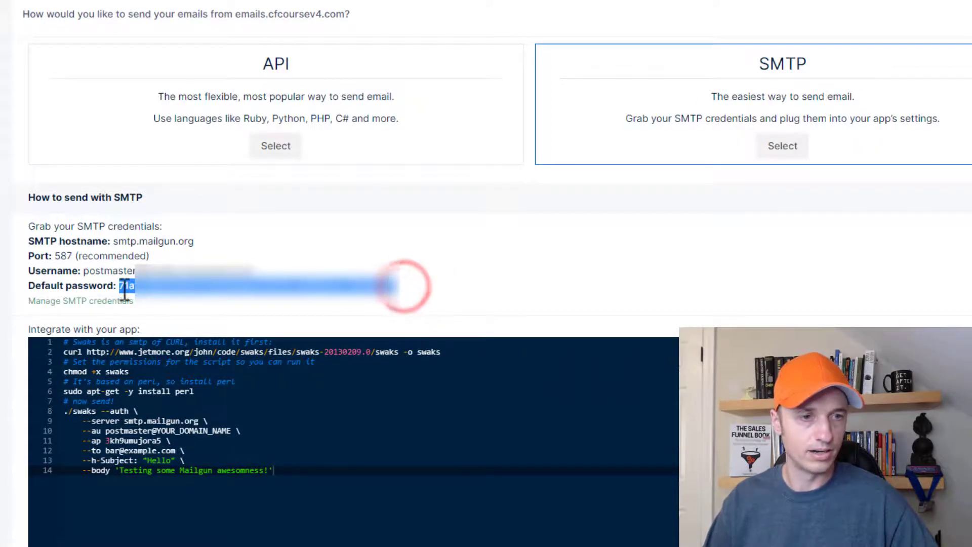
key("ctrl+c")
key("alt+Tab")
key("ctrl+v")
scroll(102, 282, "down", 2)
left_click(103, 282)
scroll(102, 282, "up", 2)
key("alt+Tab")
scroll(14, 93, "up", 1)
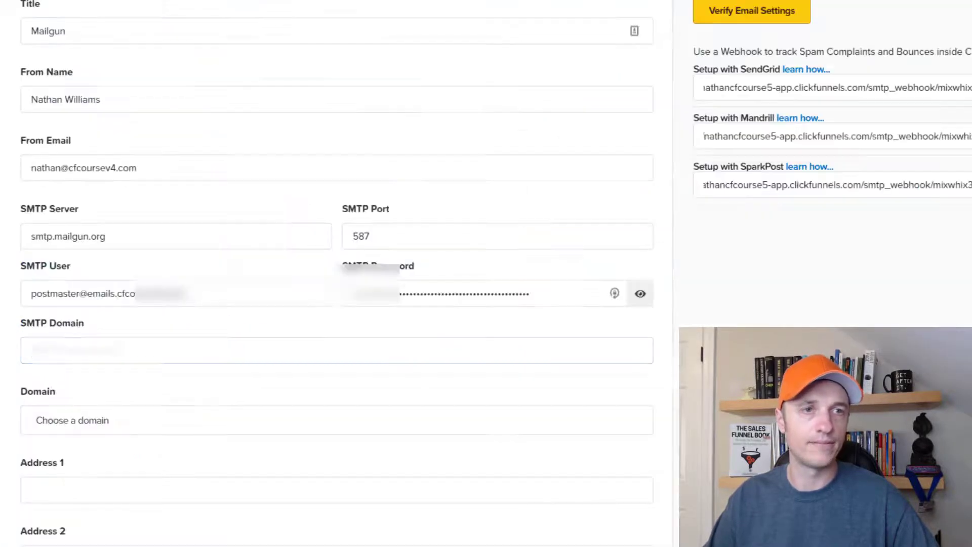
left_click(108, 354)
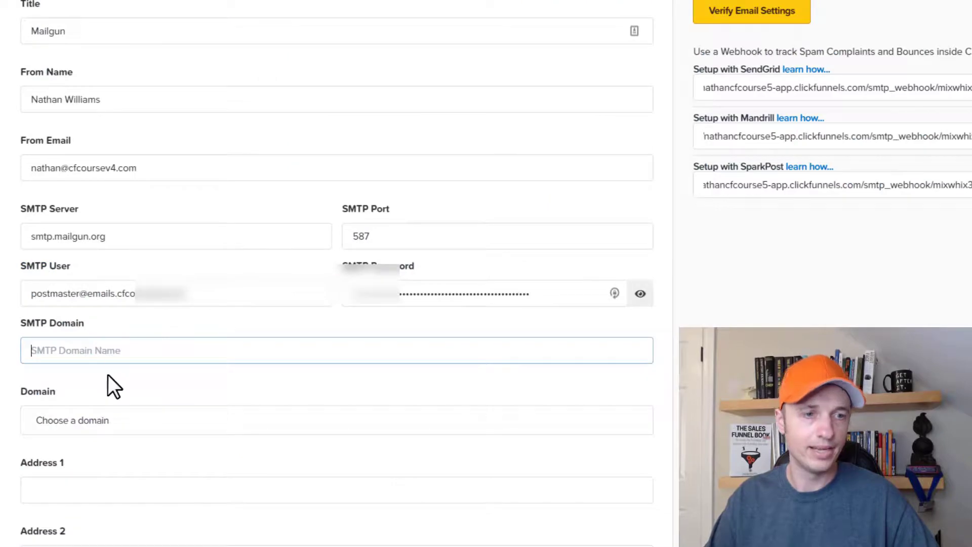
- Set the SMTP Domain to emails.cfcoursev4.com and choose cfcoursev4.com as the Domain
type("emails.cfcoursev4.com")
left_click(204, 392)
scroll(204, 392, "down", 4)
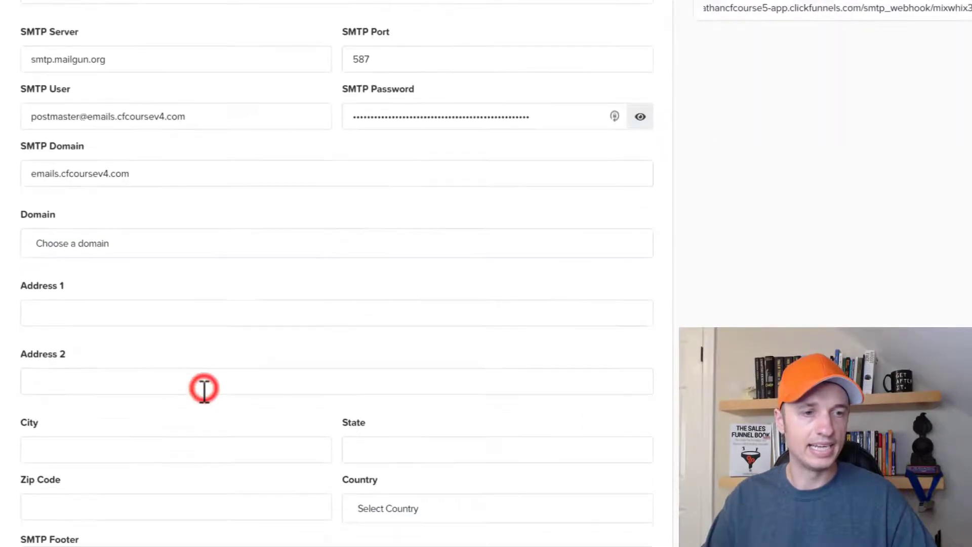
left_click(147, 216)
left_click(113, 235)
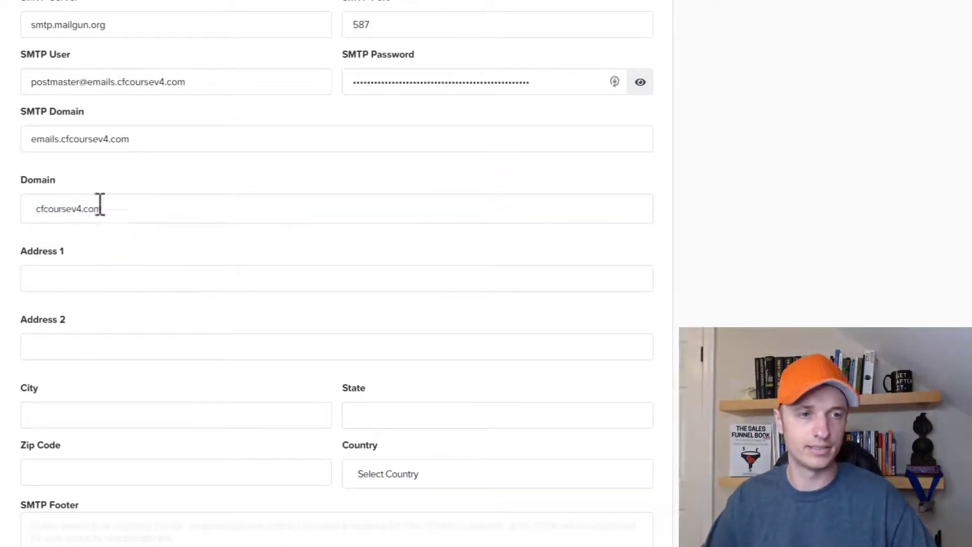
- Fill in the mailing address fields, starting with Address 1
left_click(135, 271)
scroll(632, 274, "down", 1)
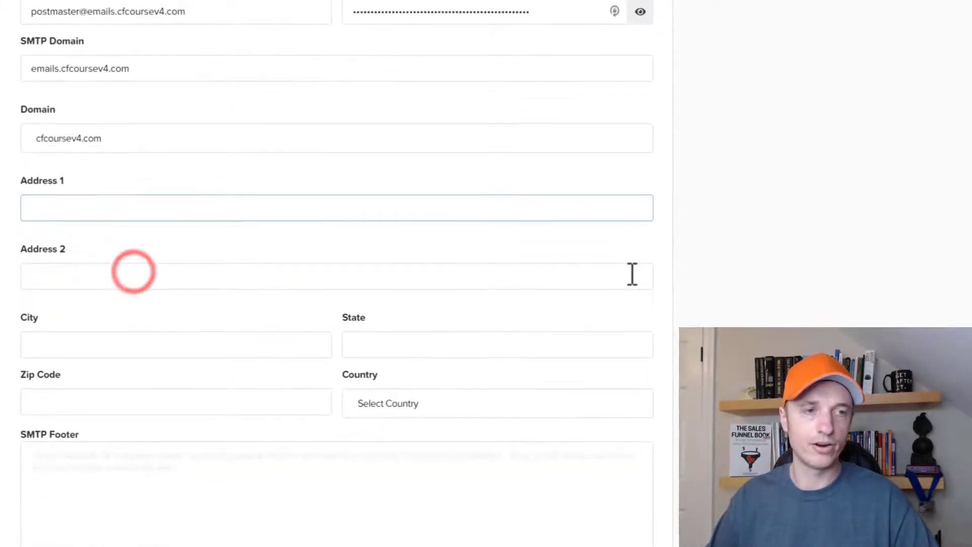
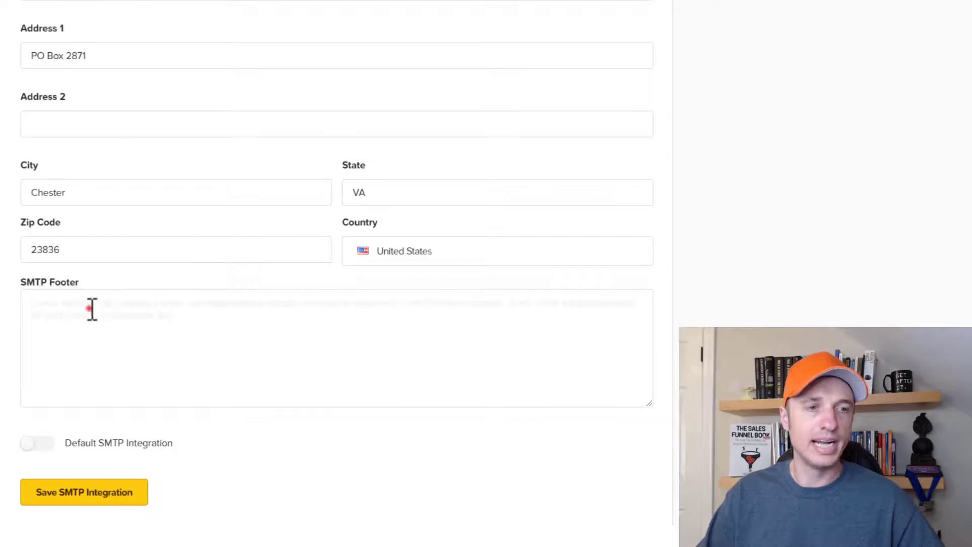
left_click(89, 308)
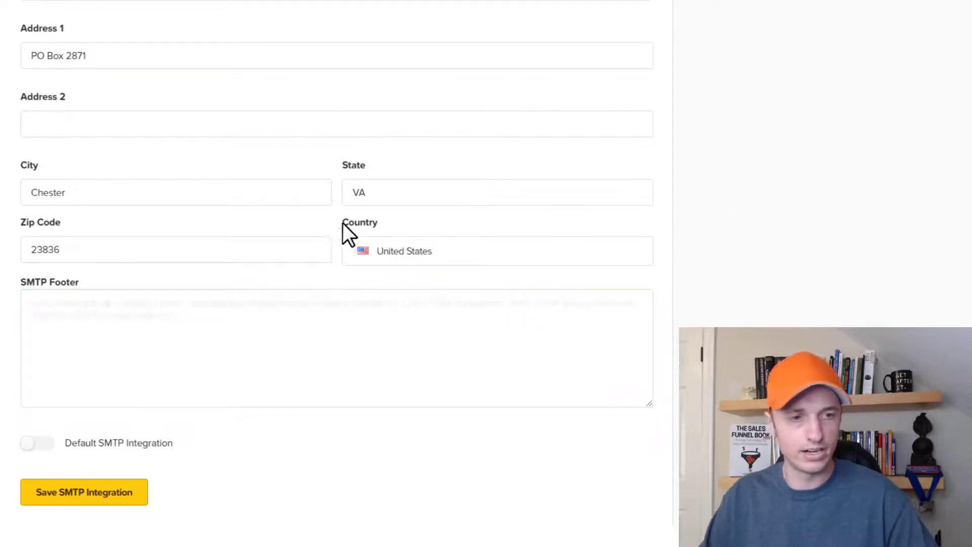
- Paste the HTML footer with its Unsubscribe link, make Mailgun the default integration, and save
left_click(269, 304)
key("ctrl+v")
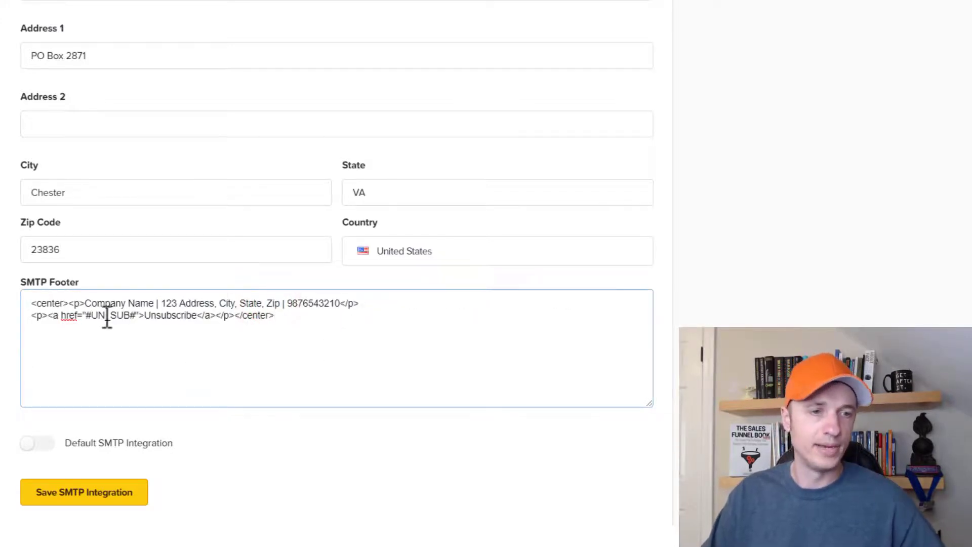
left_click_drag(85, 303, 154, 304)
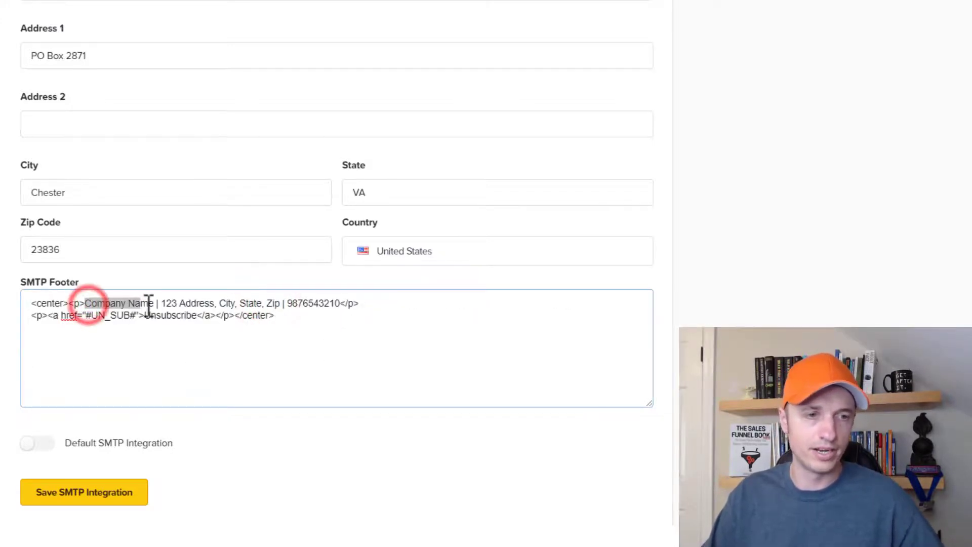
left_click(194, 303)
left_click(313, 303)
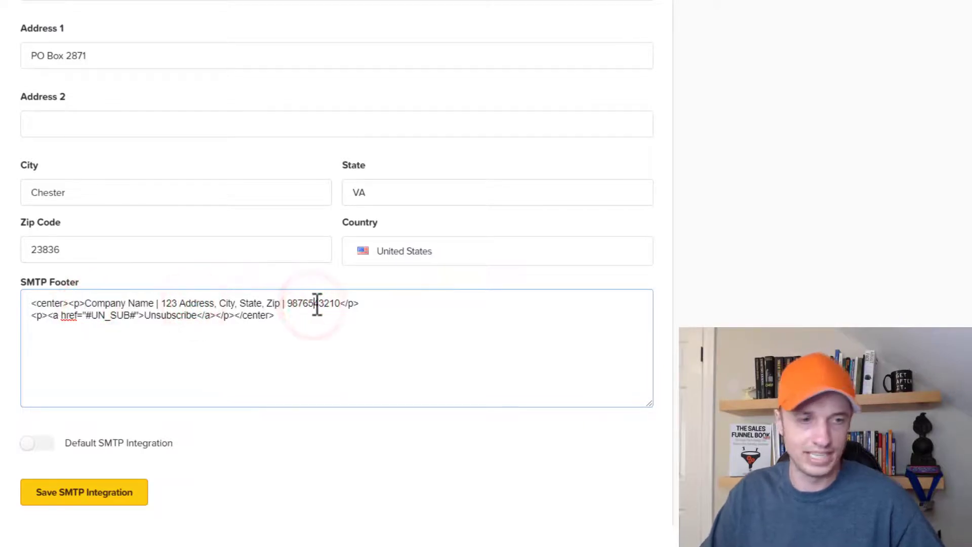
double_click(169, 315)
left_click(287, 314)
left_click_drag(287, 314, 77, 271)
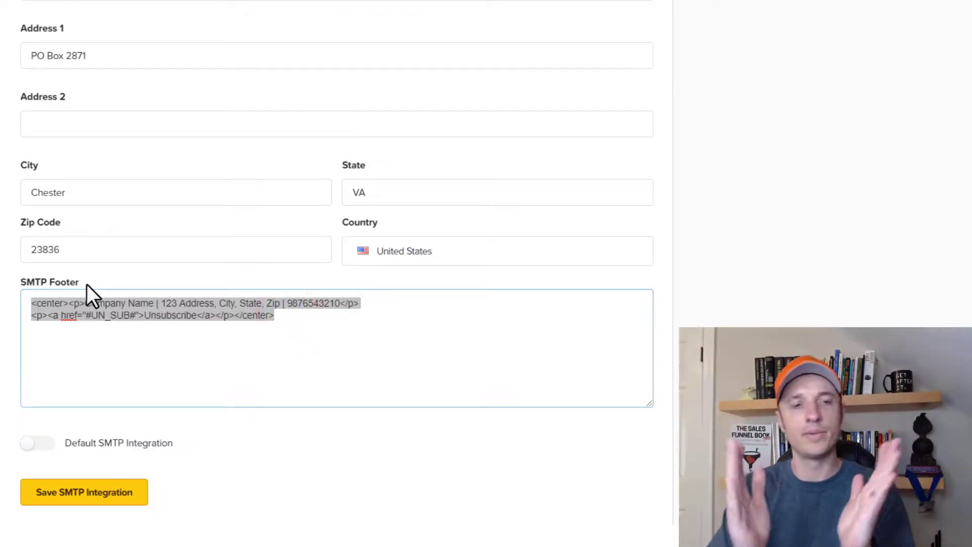
left_click(323, 324)
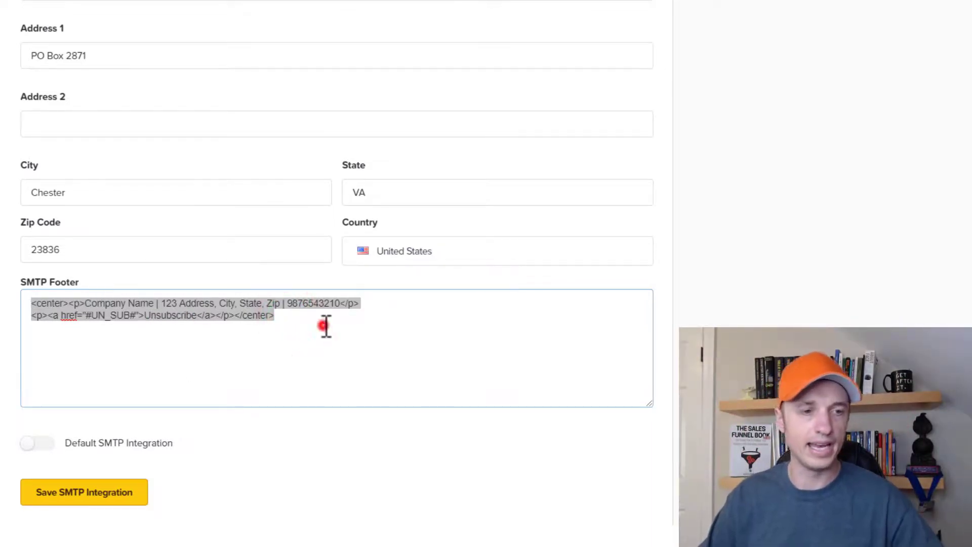
left_click(34, 444)
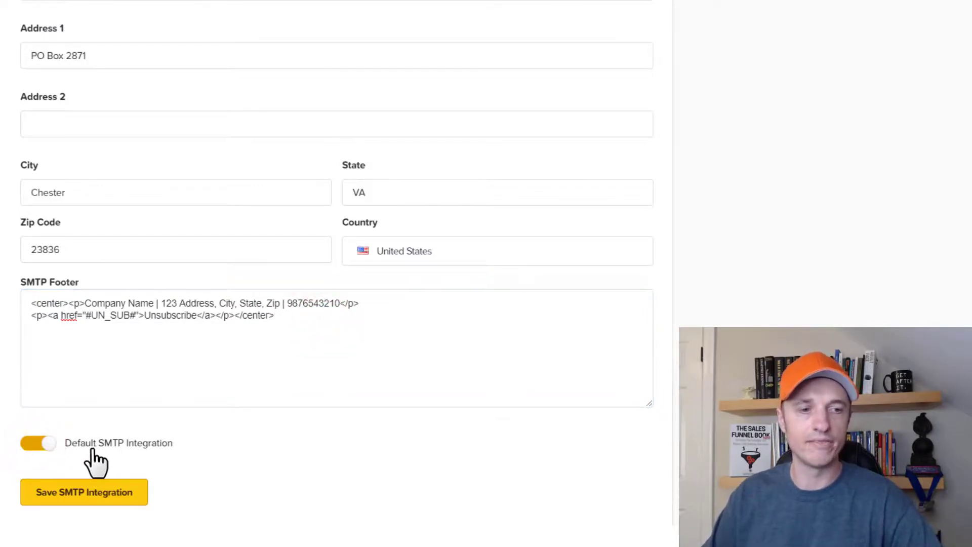
left_click(104, 497)
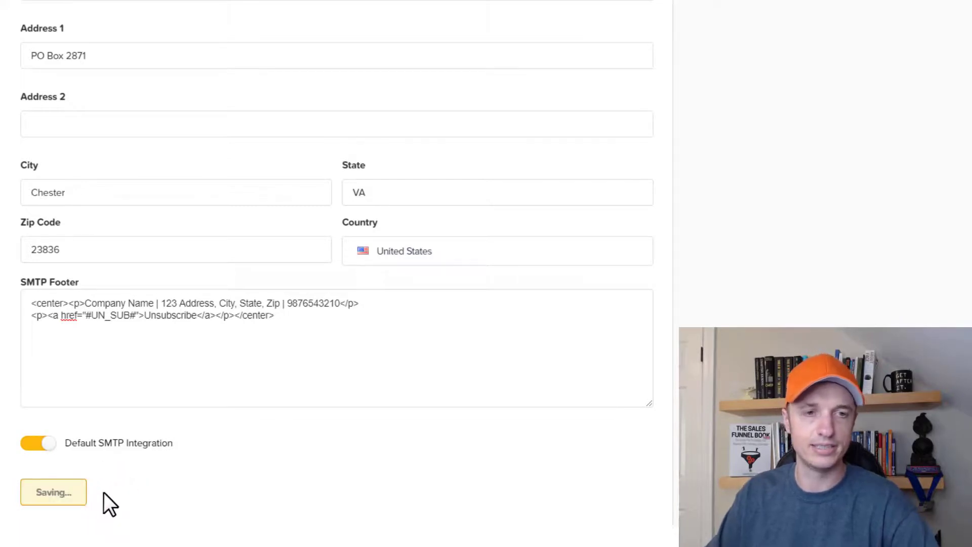
- Verify the Mailgun email settings and confirm the test email arrived in the inbox
left_click(191, 261)
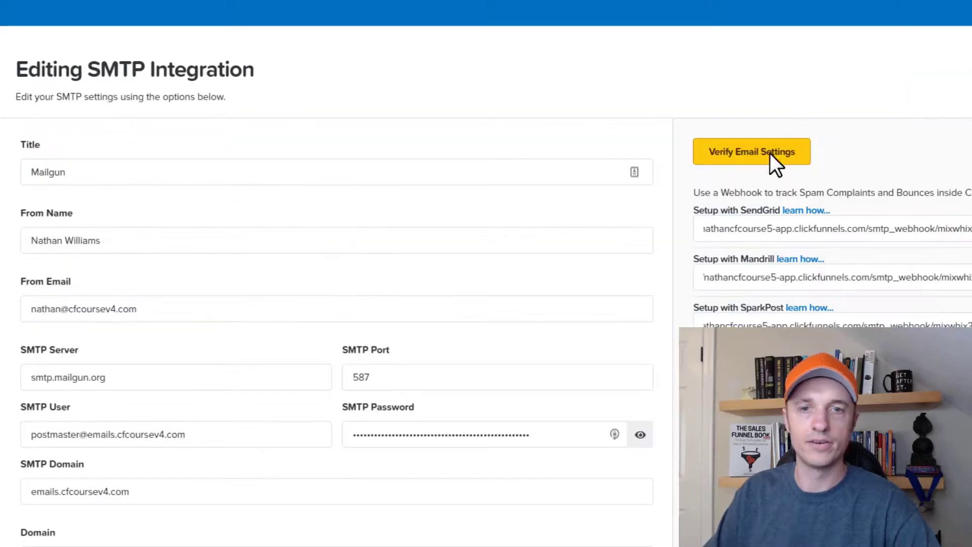
left_click(754, 157)
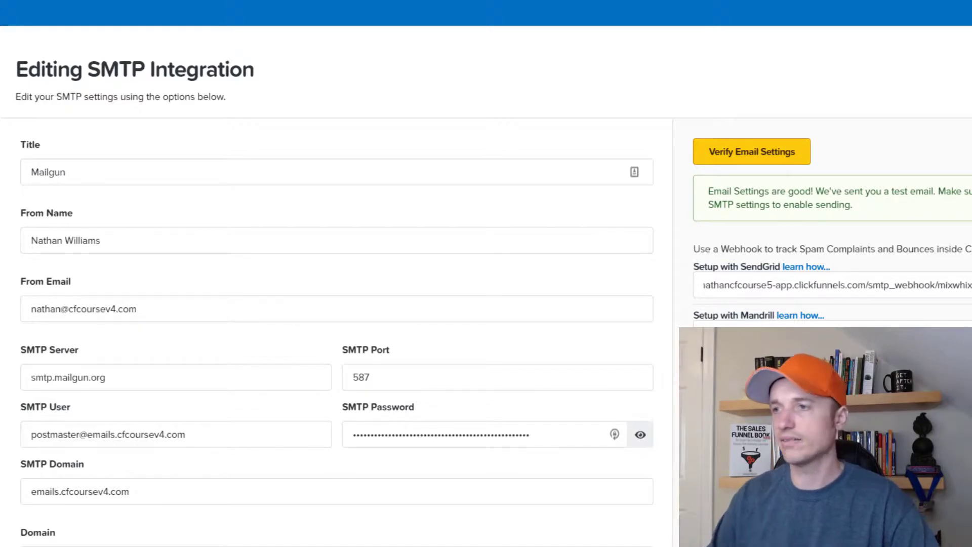
left_click(716, 4)
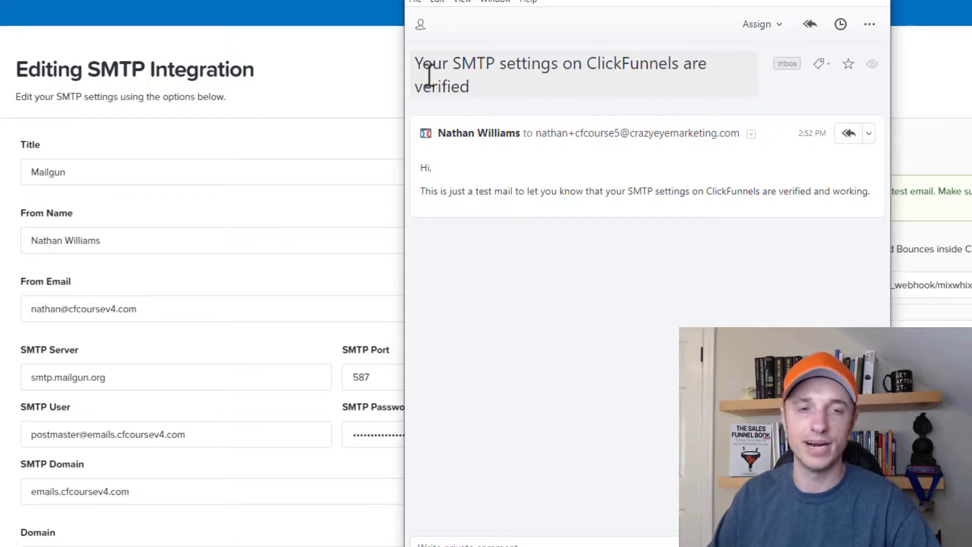
left_click_drag(462, 191, 833, 191)
left_click_drag(785, 1, 971, 4)
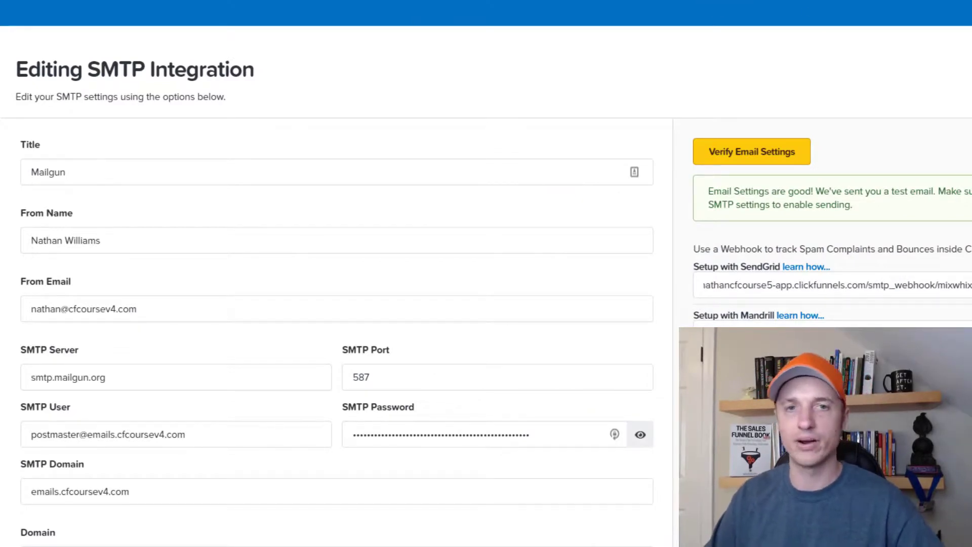
left_click(621, 0)
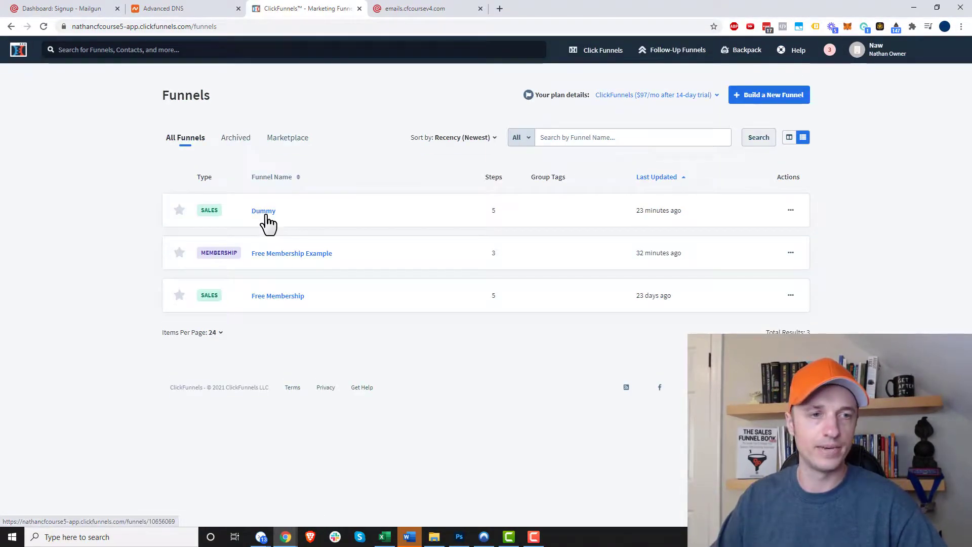
- Choose Mailgun as the Dummy funnel's SMTP configuration and save the funnel settings
left_click(264, 211)
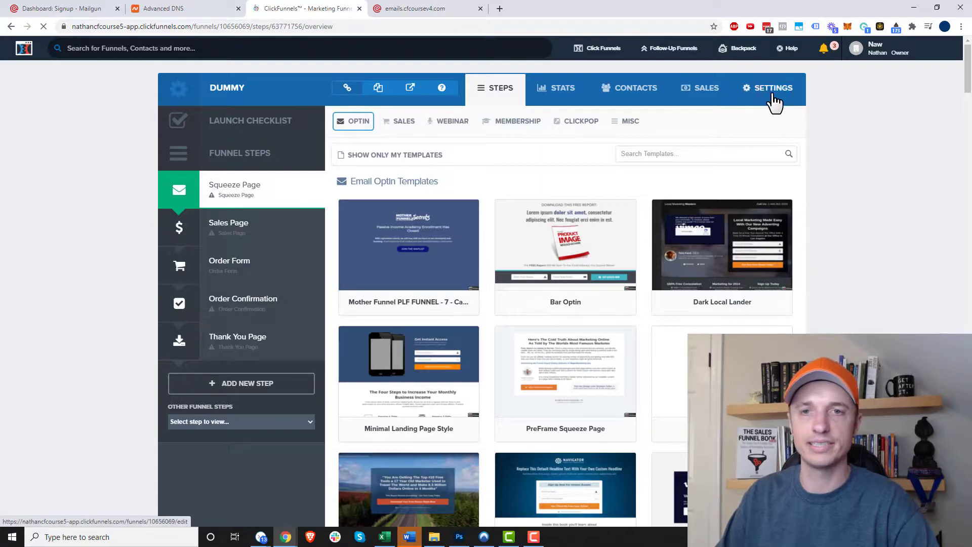
left_click(775, 101)
left_click(418, 274)
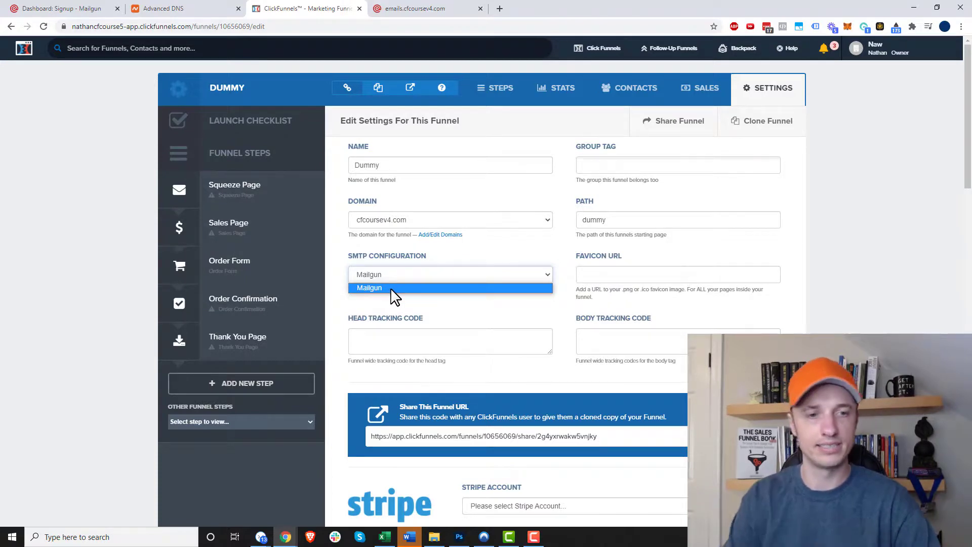
left_click(391, 288)
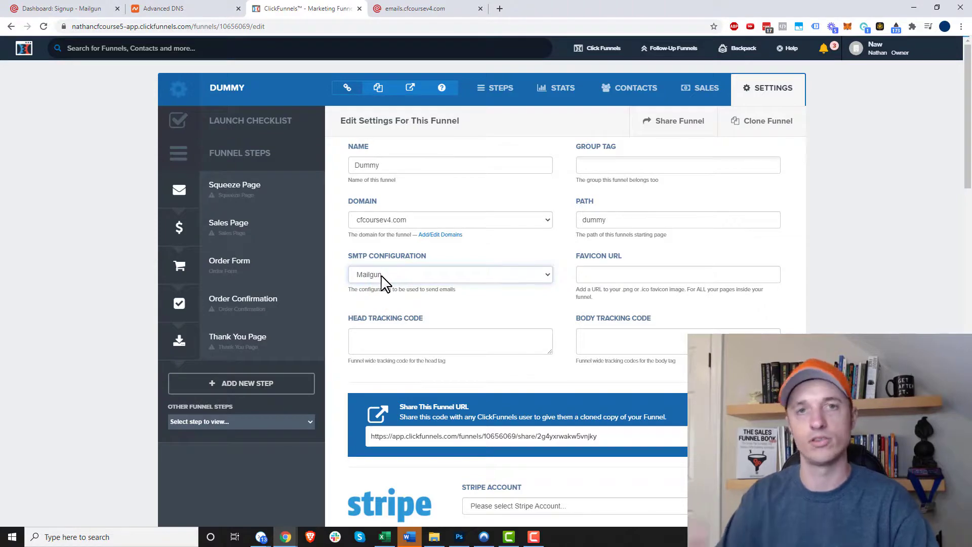
scroll(400, 283, "down", 15)
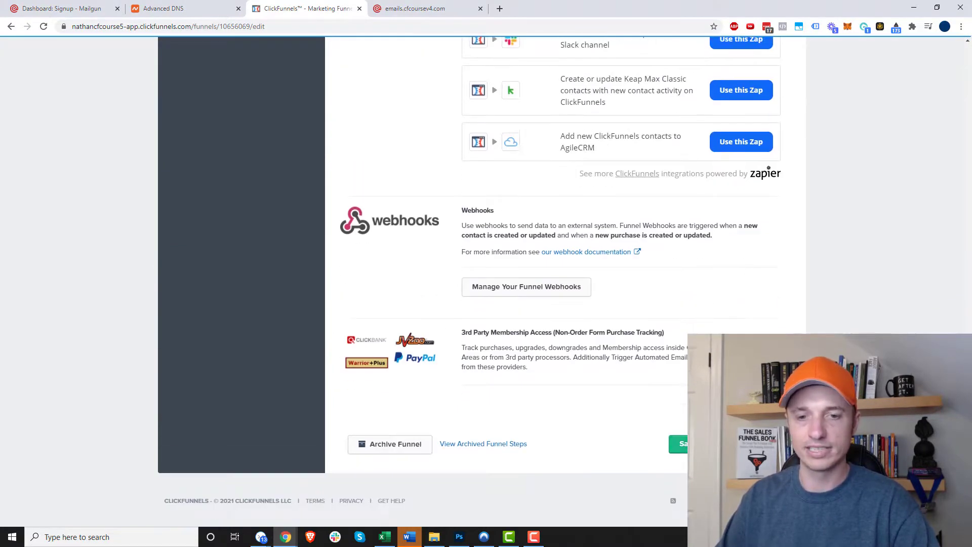
left_click(678, 443)
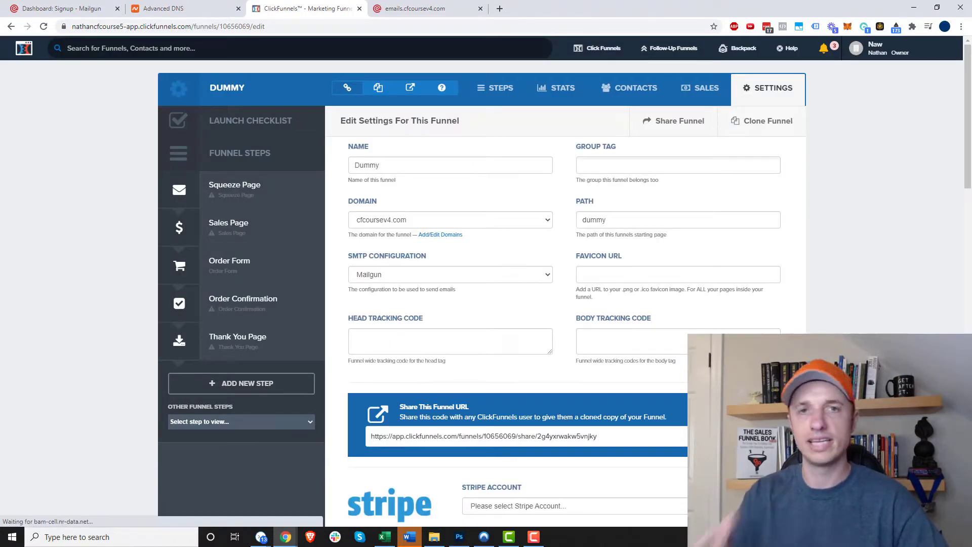
left_click(267, 266)
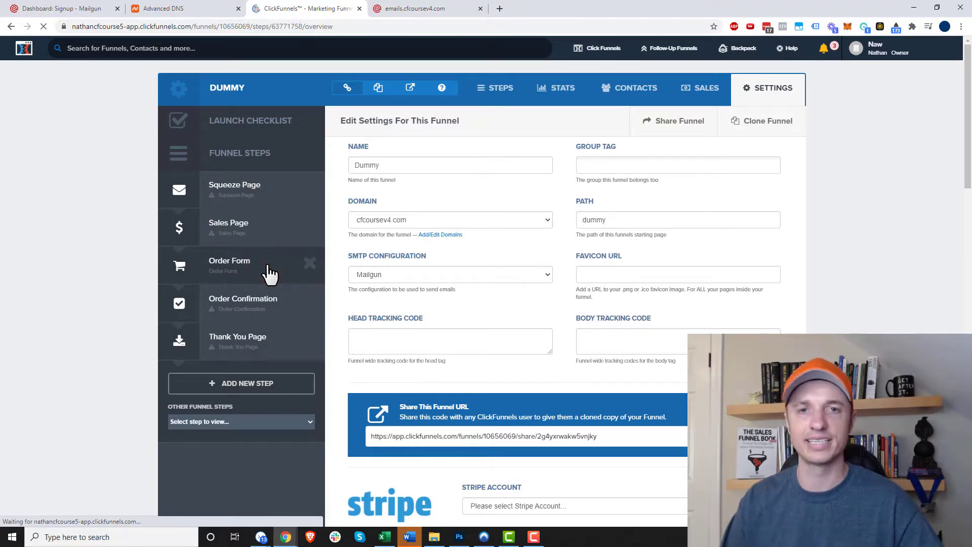
- Show the Order Form step's Automation triggers: Everyone, Saw Page But Didn't Purchase, Purchased
left_click(600, 124)
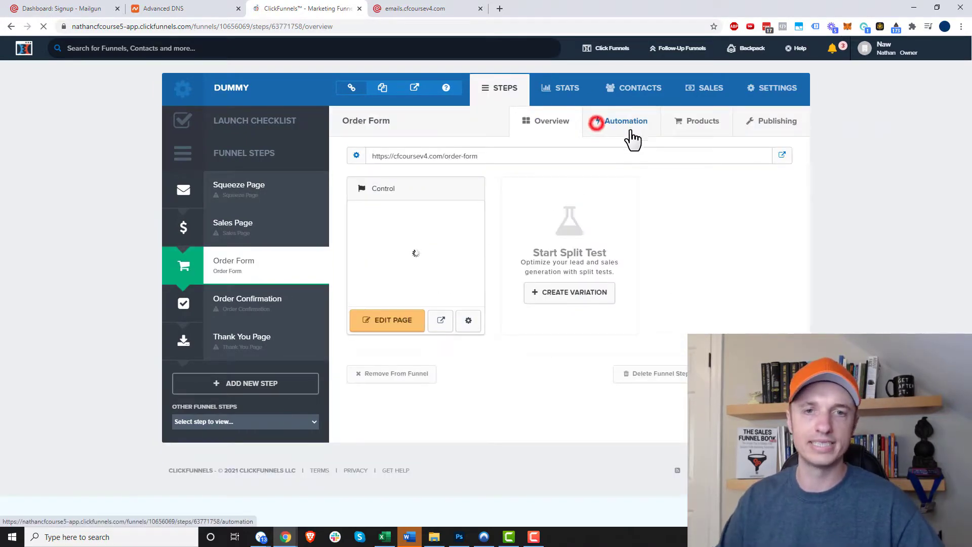